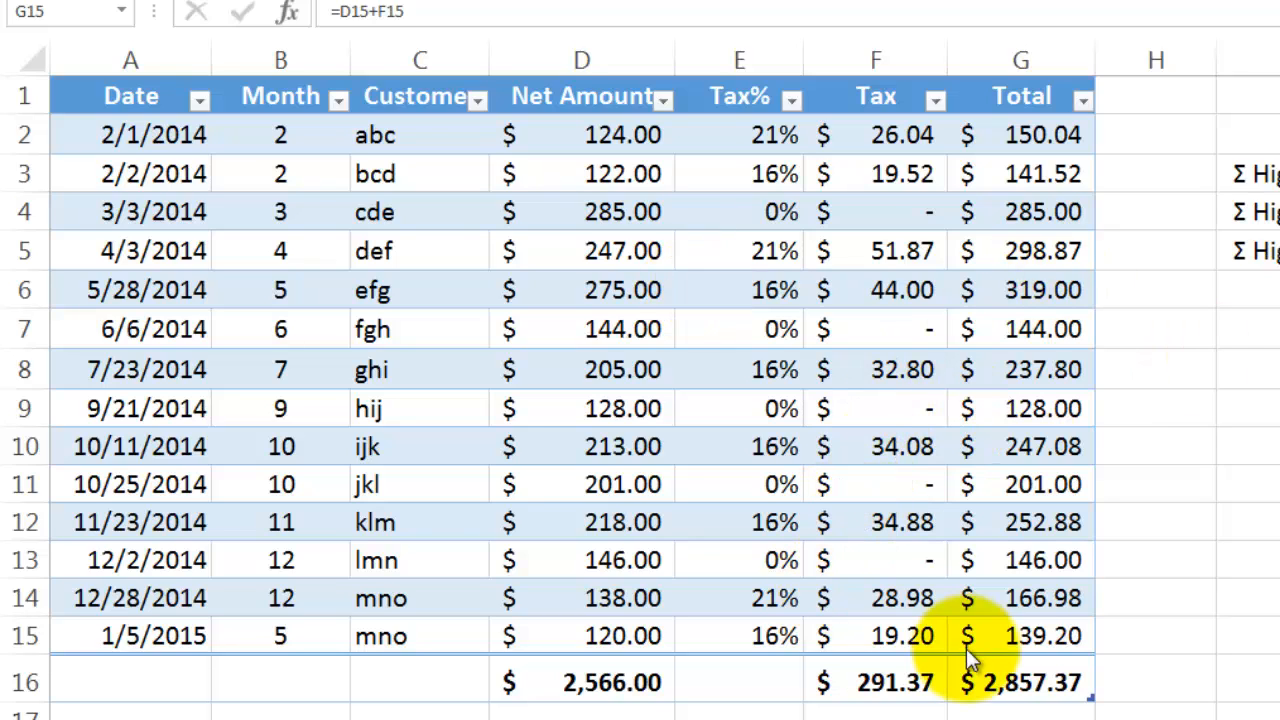
- Add a new row at the end of the invoice table with the date 5/1/2015
{"action": "left_click", "coordinate": [1040, 637]}
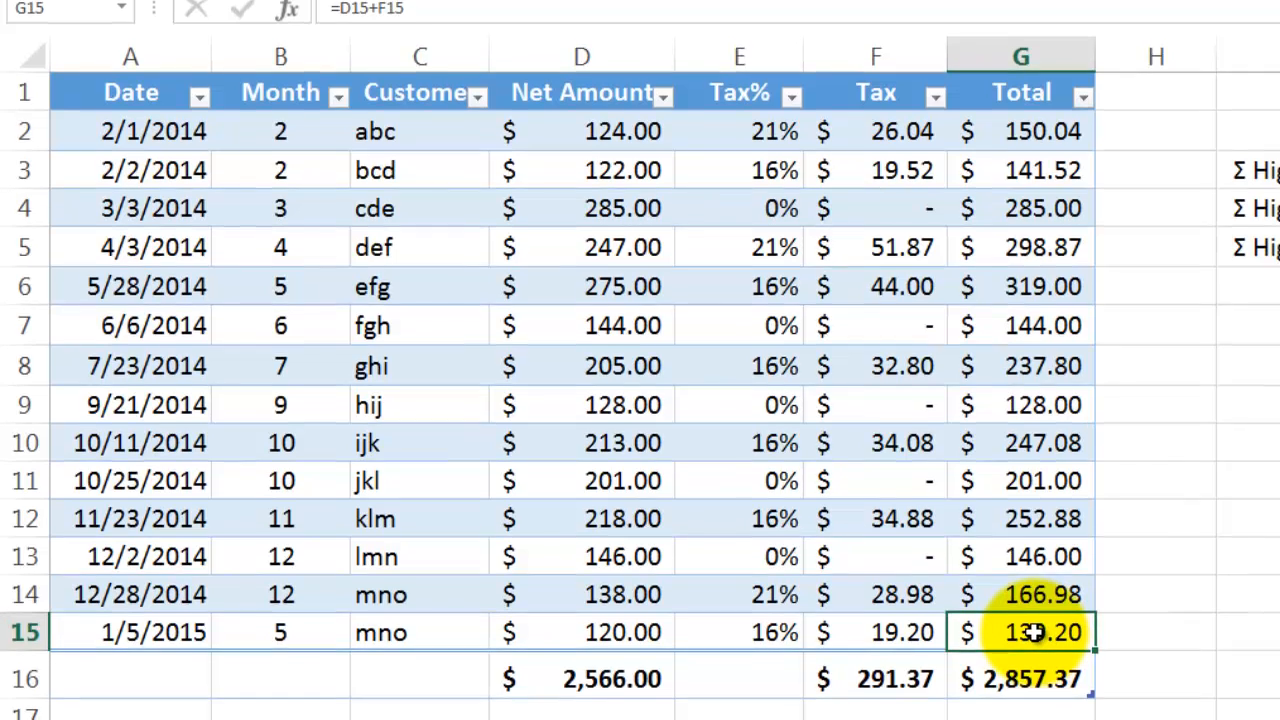
{"action": "key", "text": "Tab"}
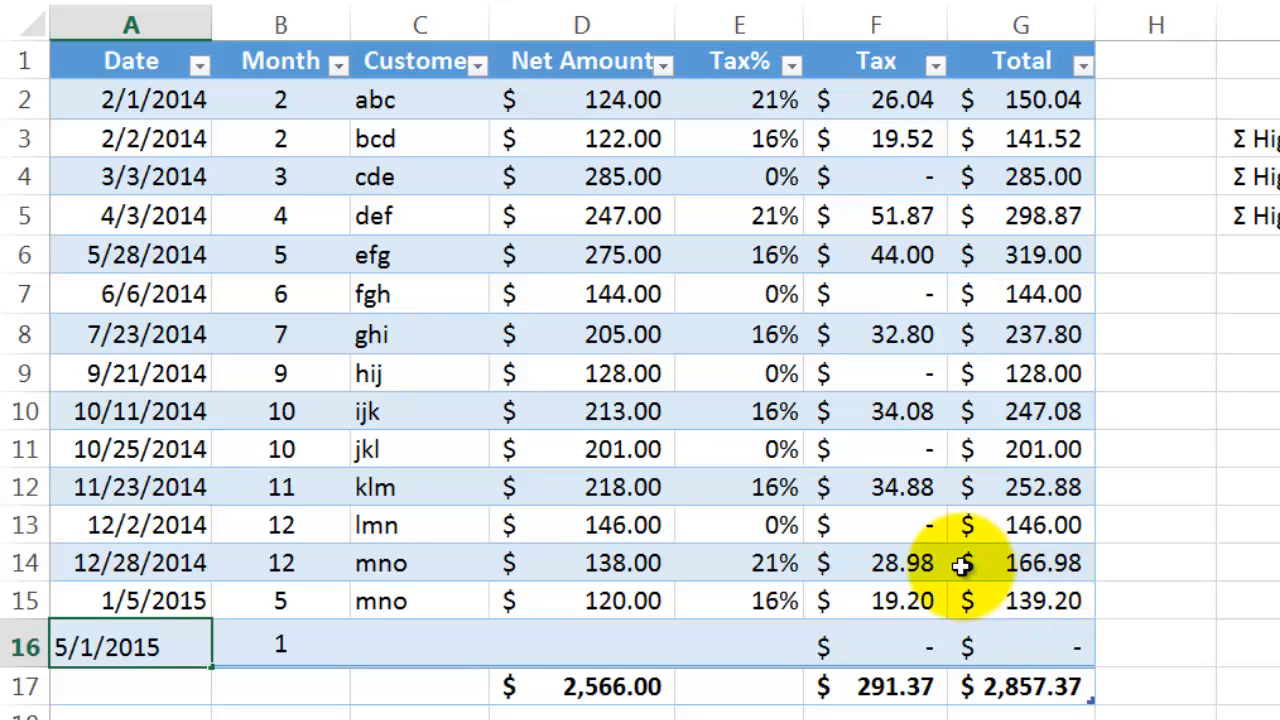
{"action": "type", "text": "5/1/2015"}
{"action": "key", "text": "Tab"}
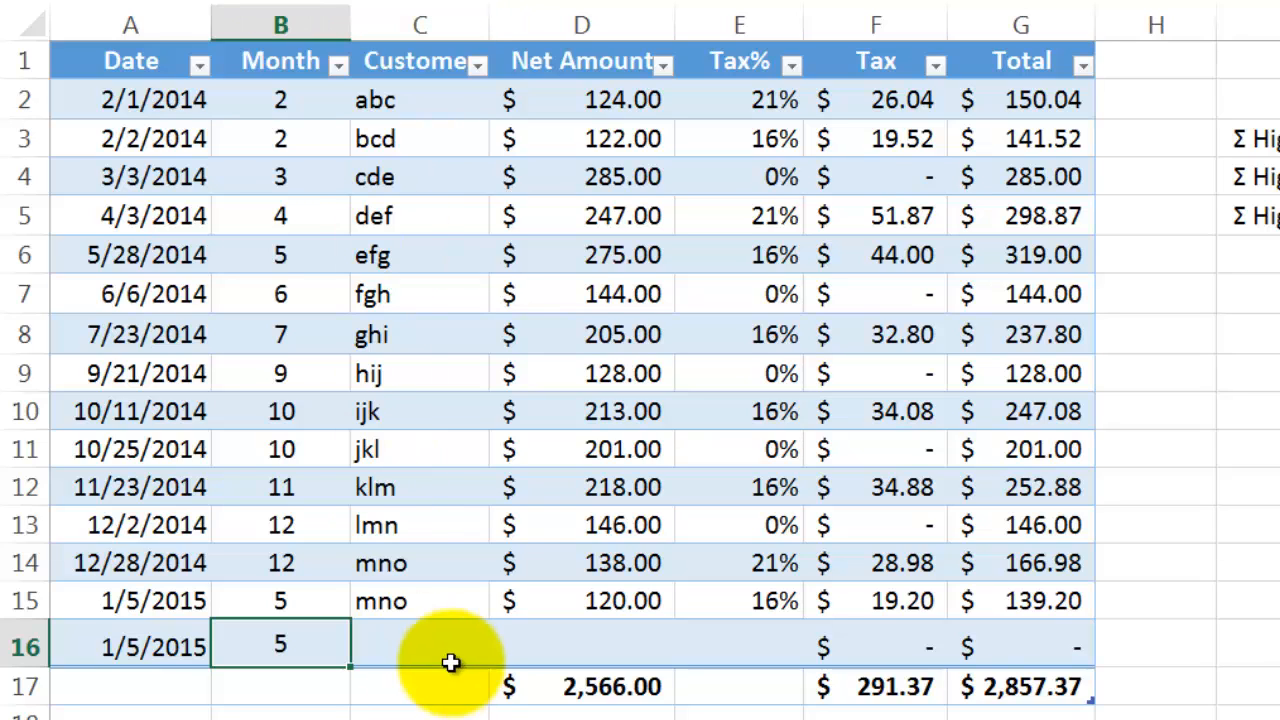
- Complete the new row with customer abc, a net amount of 120 and a tax rate of 16%
{"action": "left_click", "coordinate": [398, 645]}
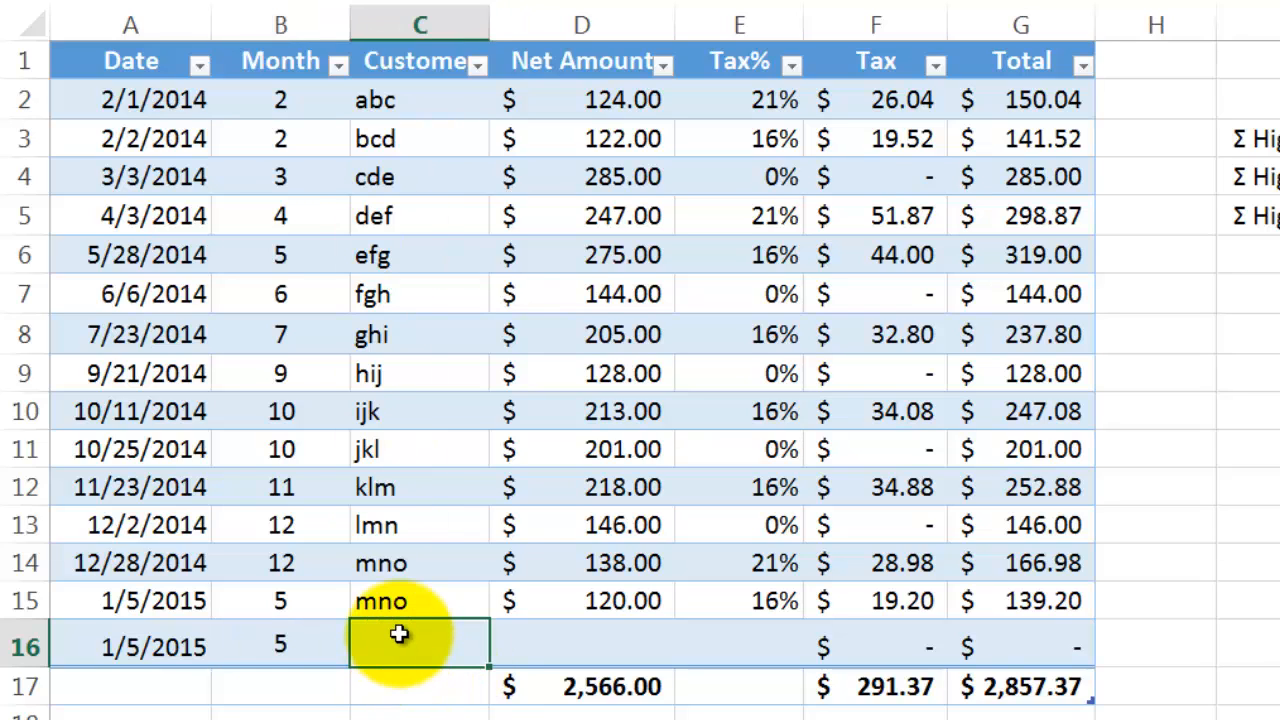
{"action": "key", "text": "Tab"}
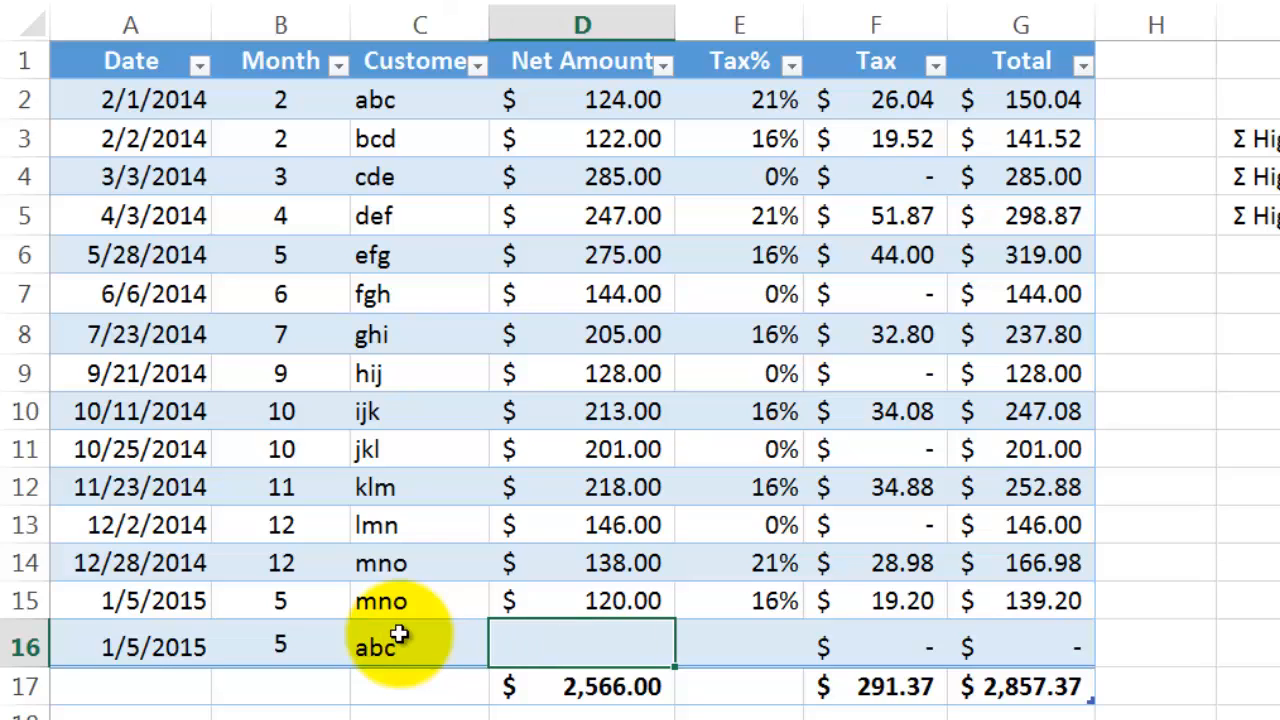
{"action": "key", "text": "Tab"}
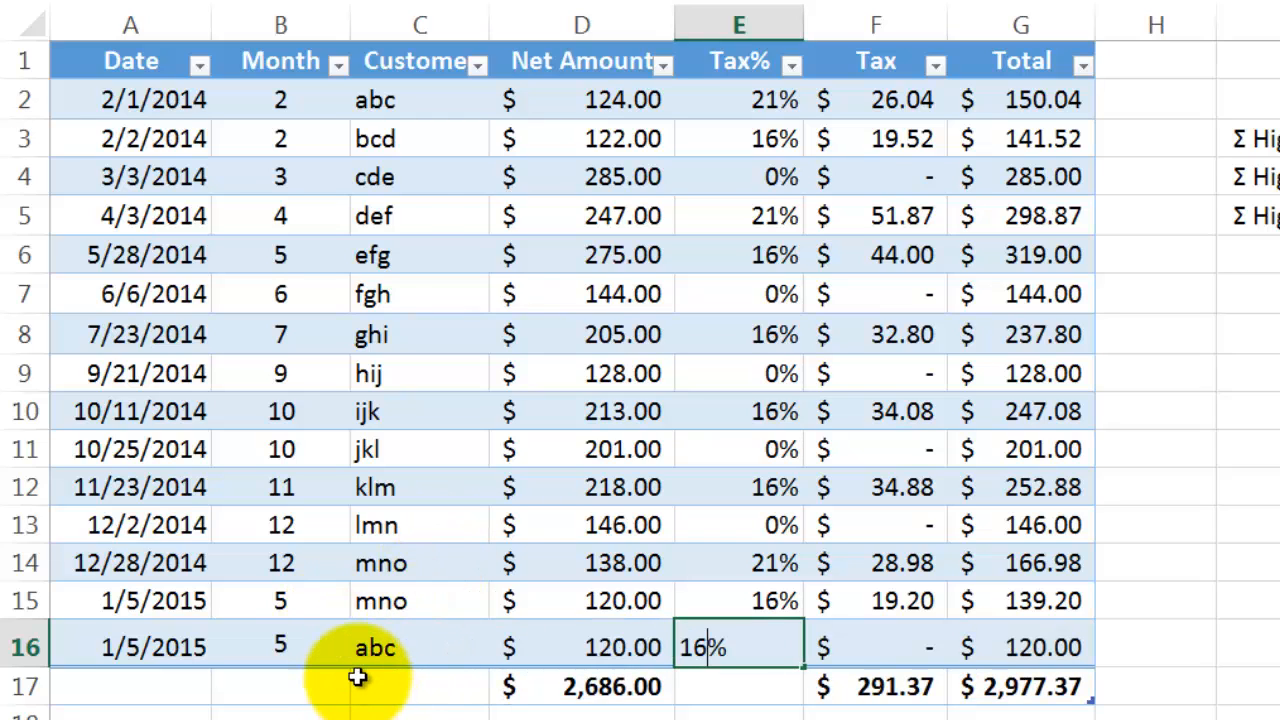
{"action": "key", "text": "Tab"}
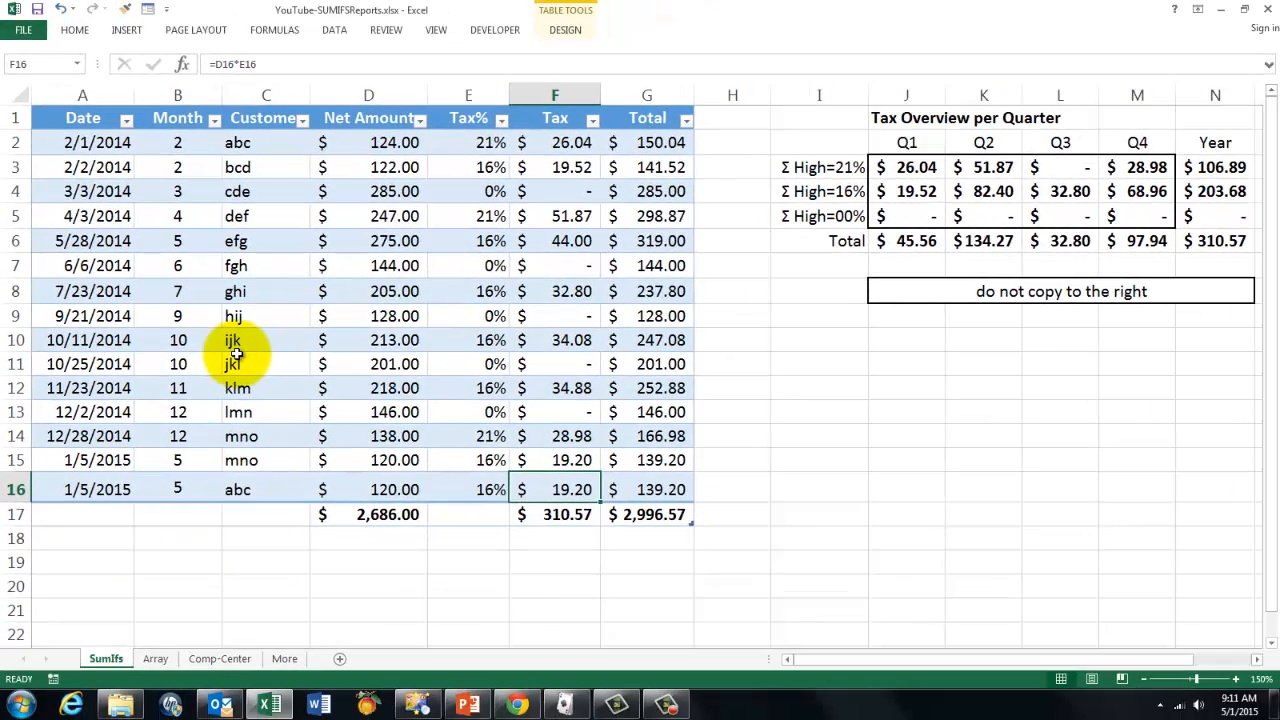
- Display the worksheet's formulas to review how the table is calculated, and switch back to values
{"action": "key", "text": "ctrl+grave"}
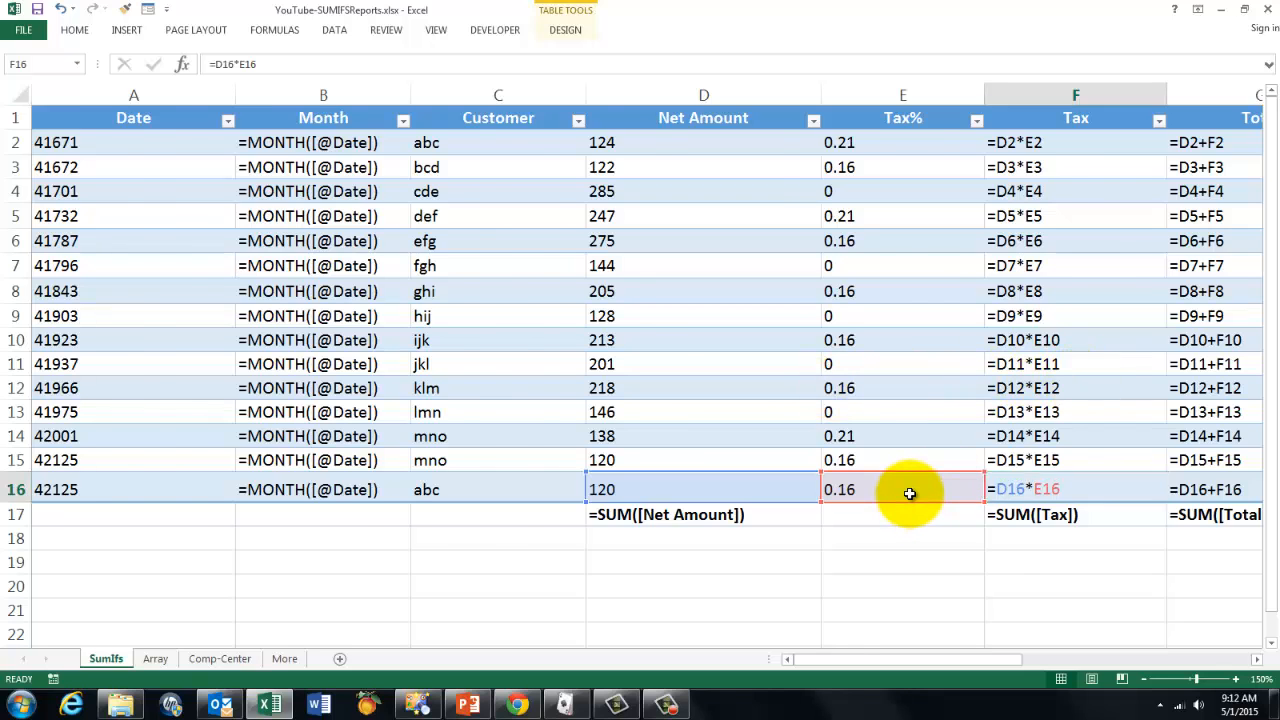
{"action": "key", "text": "ctrl+grave"}
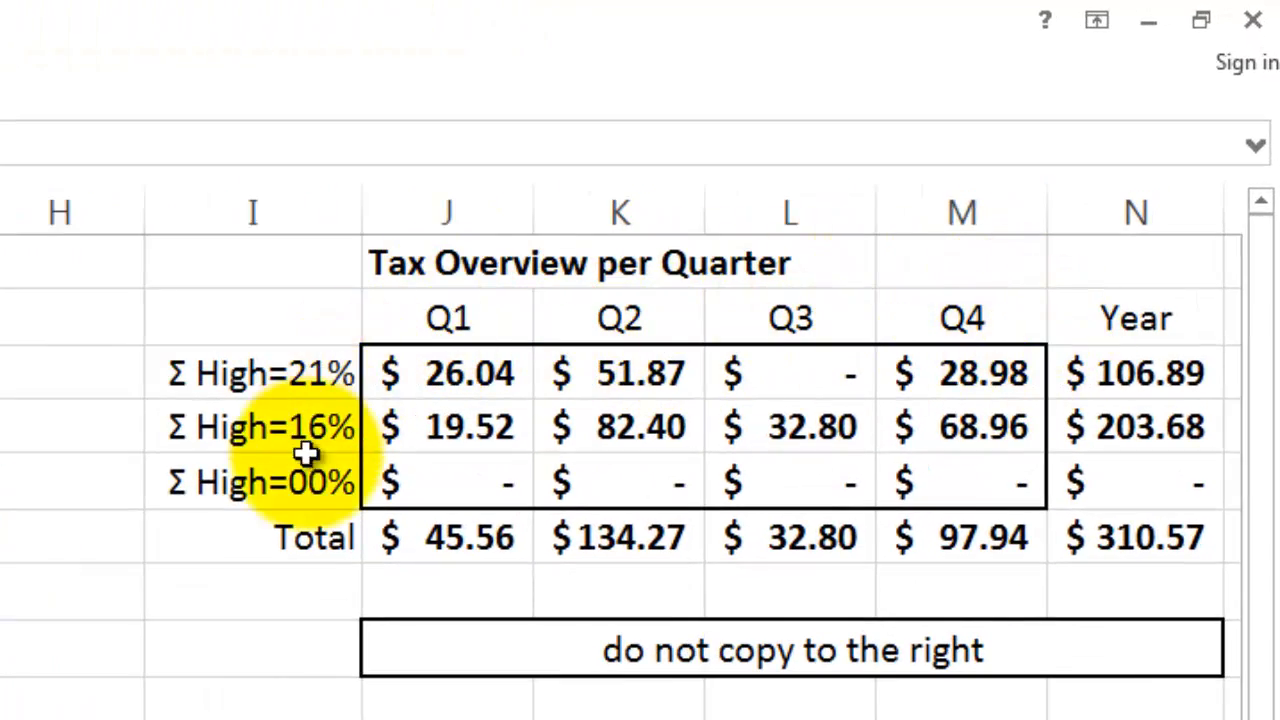
- Inspect the quarter headings of the tax overview and view the custom number format of the Q1 heading without changing it
{"action": "left_click", "coordinate": [440, 316]}
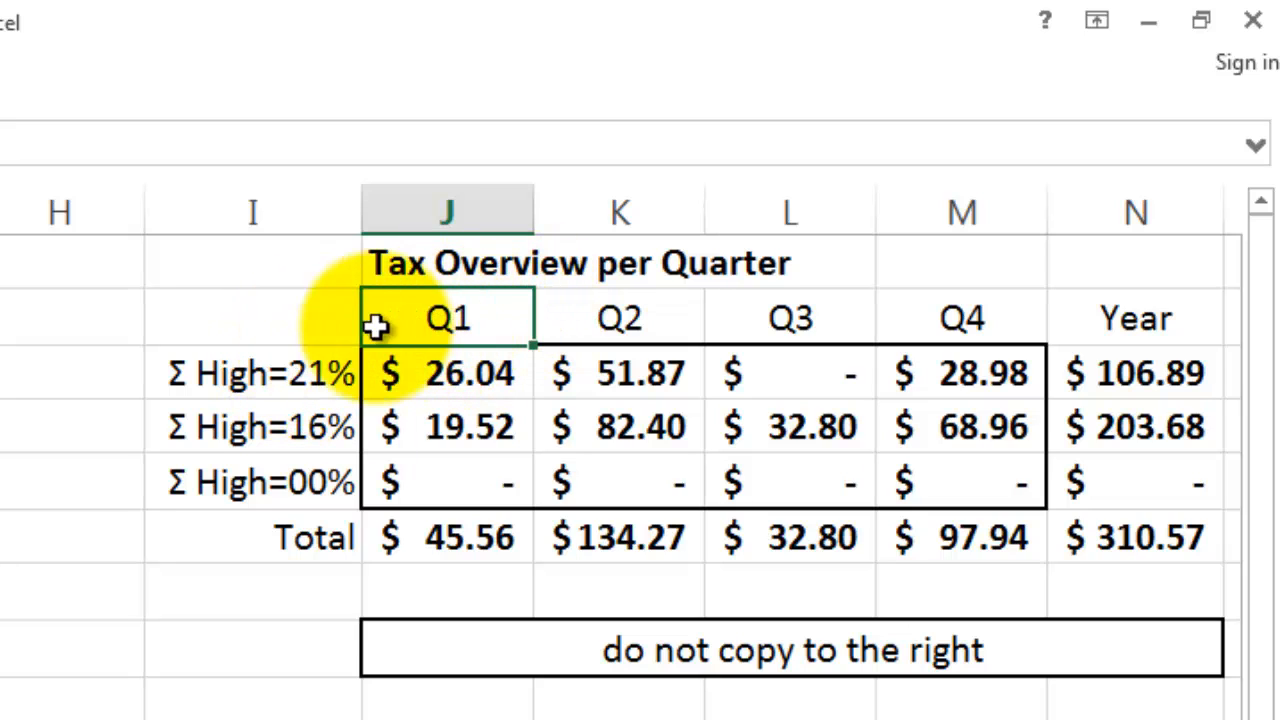
{"action": "left_click", "coordinate": [657, 318]}
{"action": "left_click", "coordinate": [837, 316]}
{"action": "left_click", "coordinate": [1020, 318]}
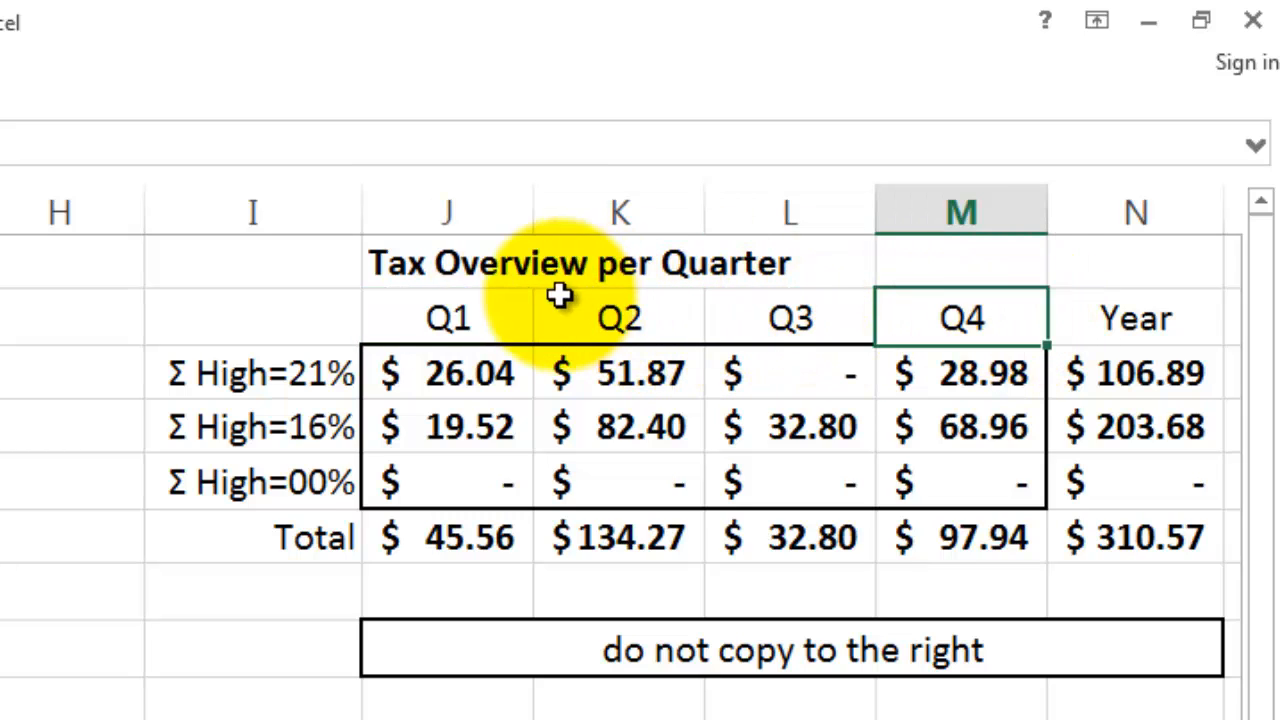
{"action": "left_click", "coordinate": [443, 316]}
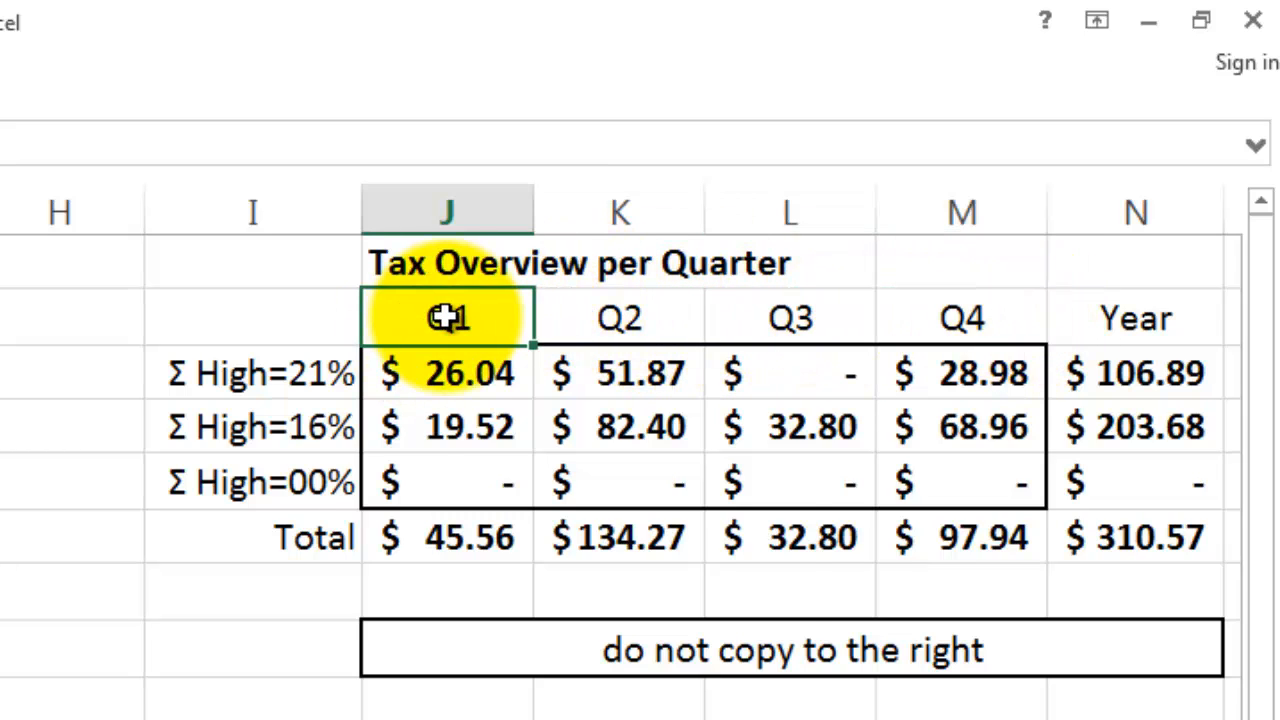
{"action": "right_click", "coordinate": [447, 317]}
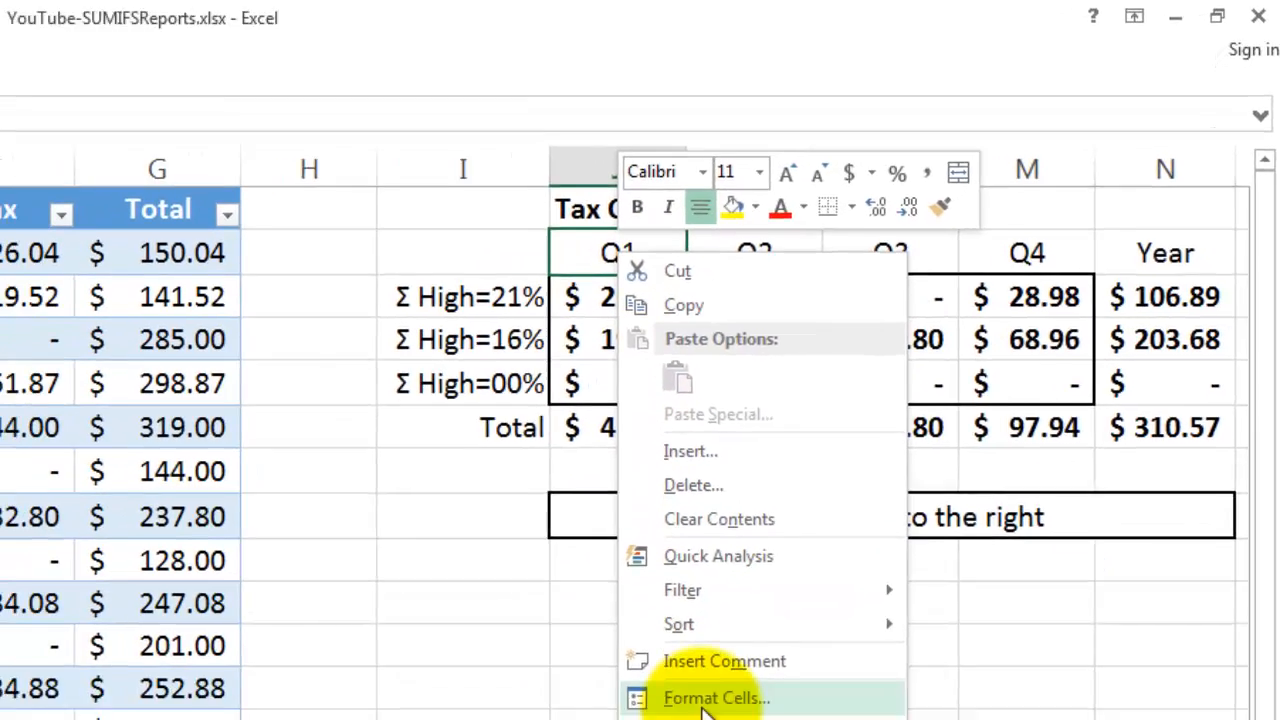
{"action": "left_click", "coordinate": [716, 698]}
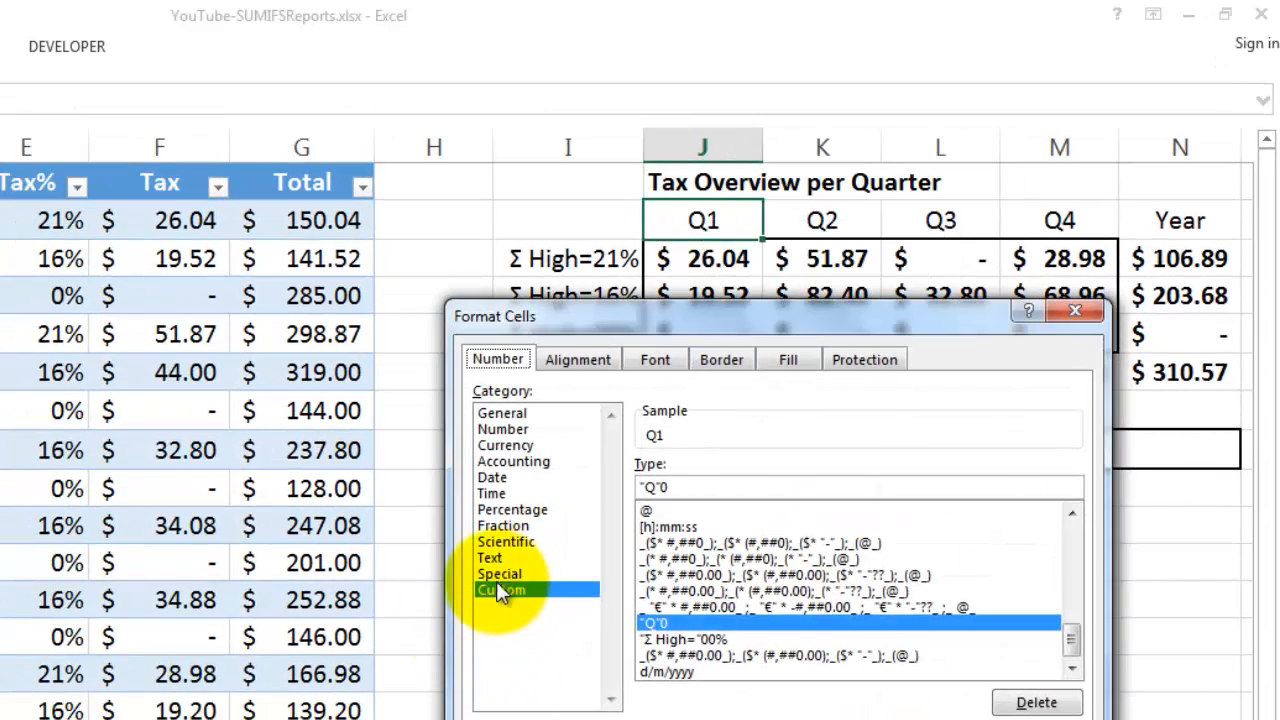
{"action": "left_click", "coordinate": [688, 486]}
{"action": "key", "text": "Escape"}
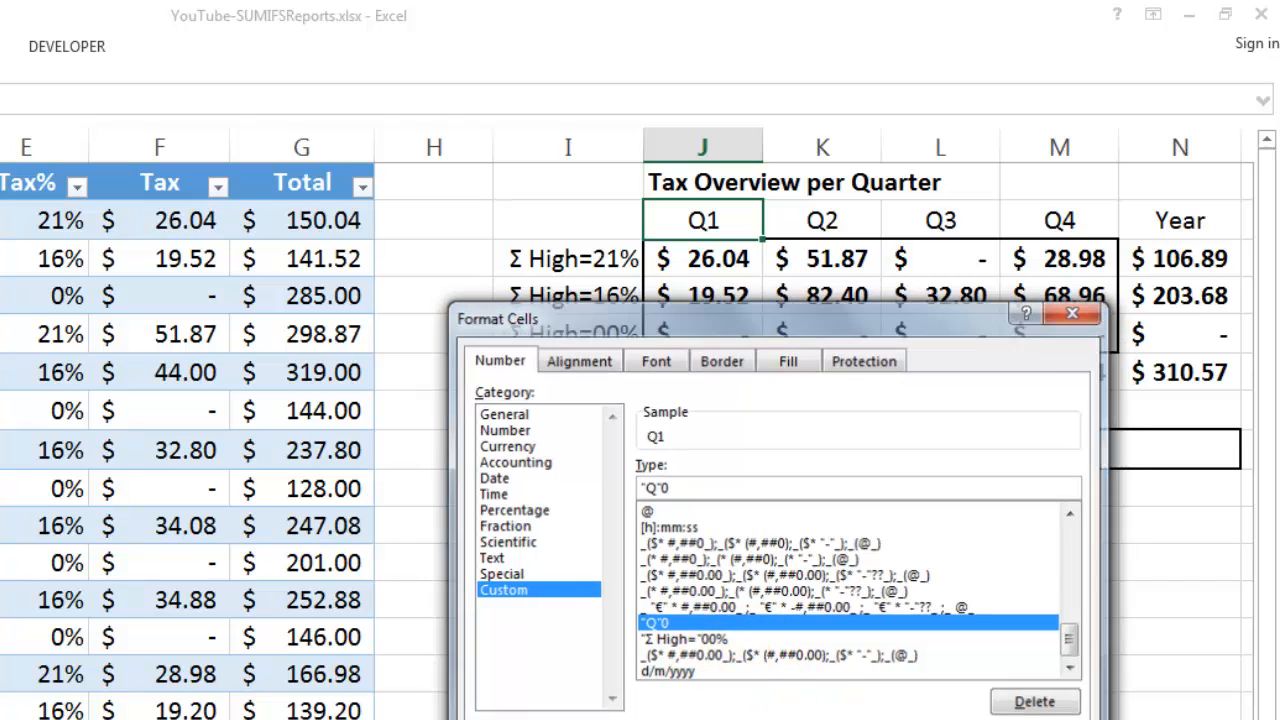
- Examine the three tax-rate label cells of the tax overview
{"action": "left_click", "coordinate": [553, 259]}
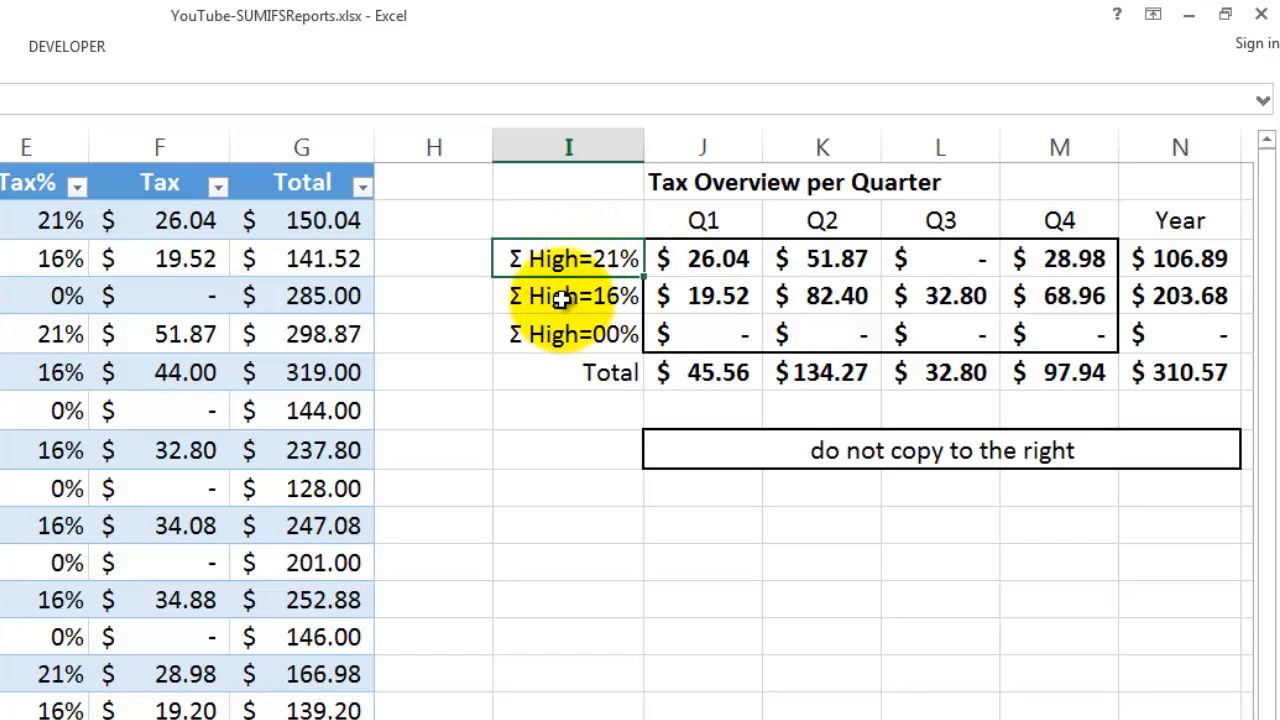
{"action": "left_click", "coordinate": [562, 298]}
{"action": "left_click", "coordinate": [566, 338]}
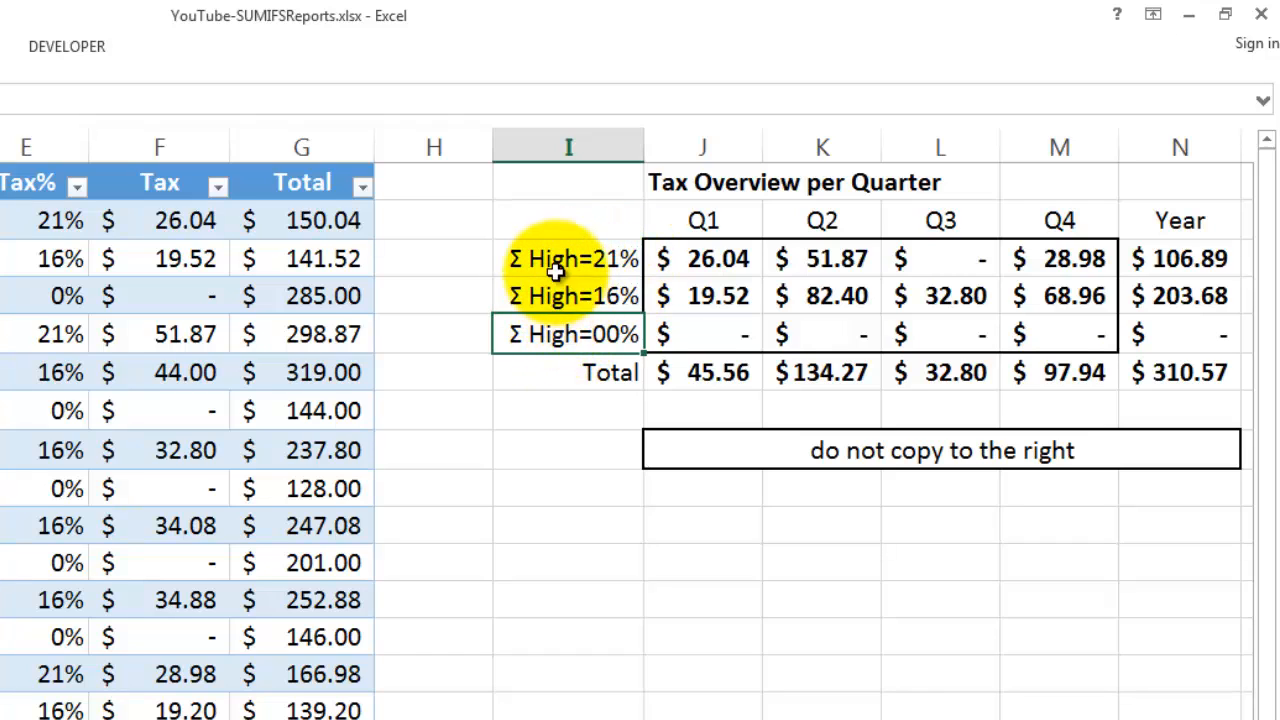
{"action": "left_click", "coordinate": [551, 262]}
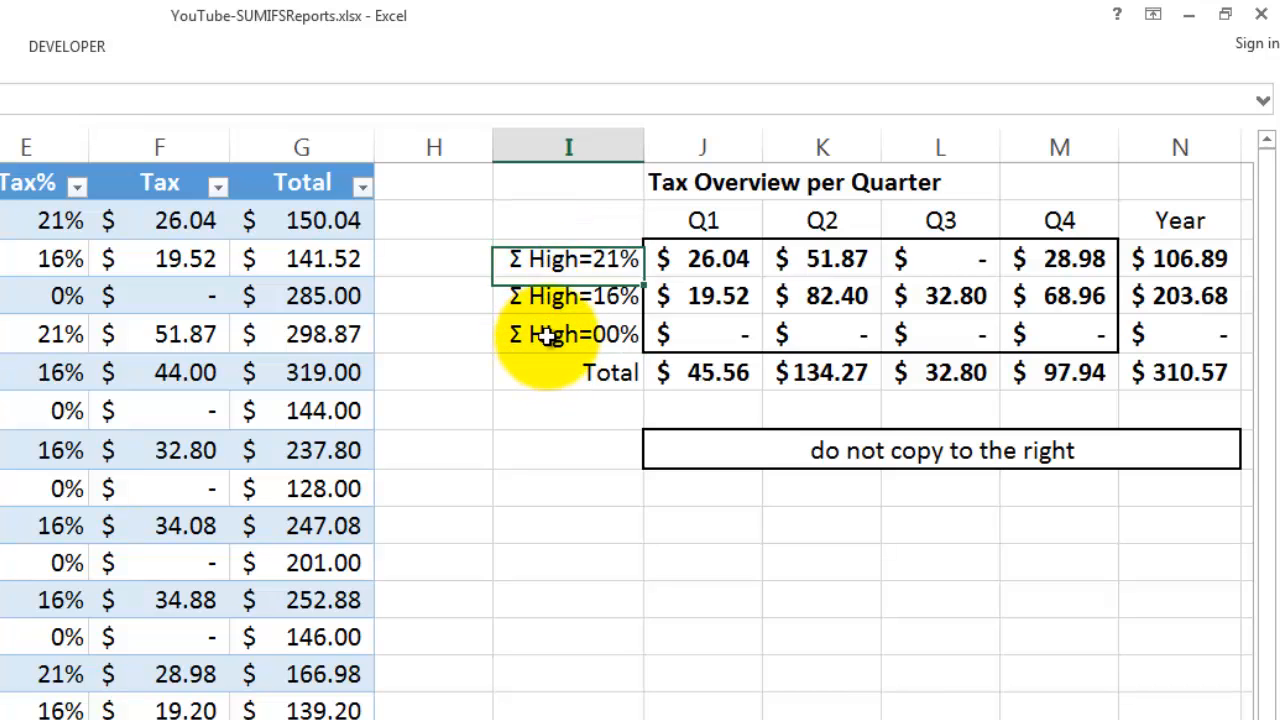
{"action": "left_click", "coordinate": [545, 334]}
- Clear cell J3 and start a SUMIFS function there with the table's Tax column as the sum range
{"action": "left_click", "coordinate": [703, 258]}
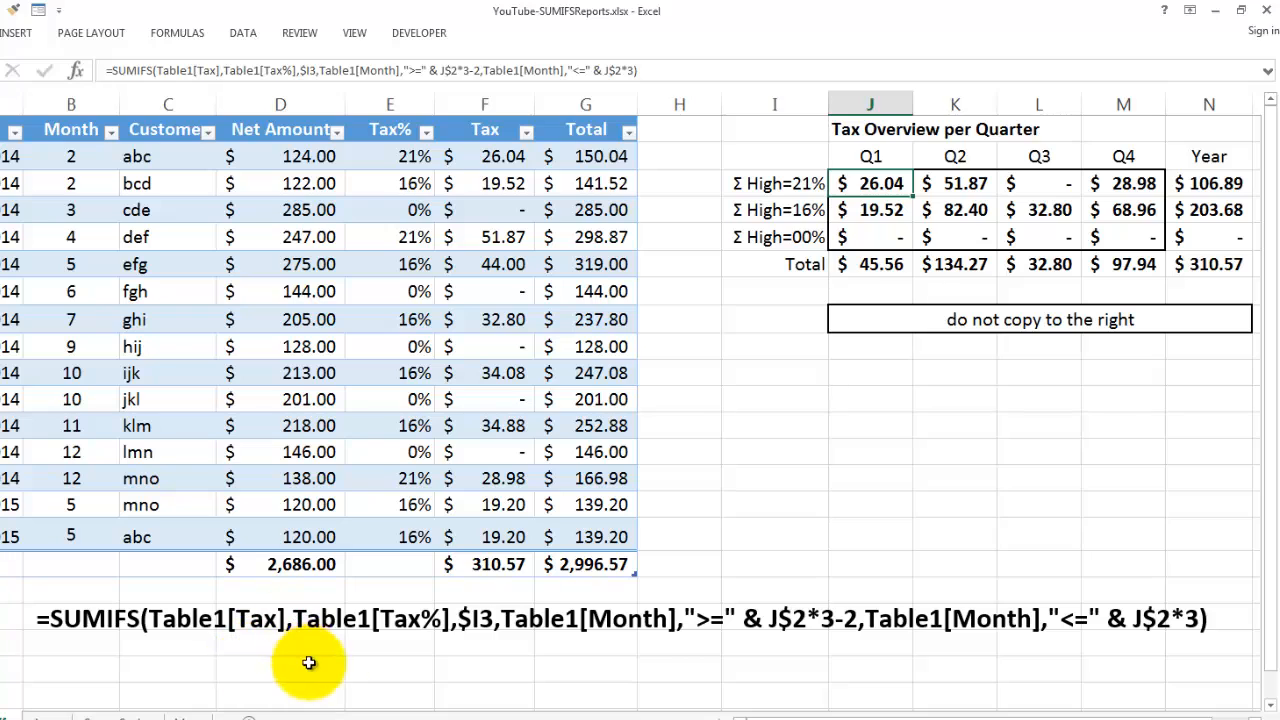
{"action": "key", "text": "Delete"}
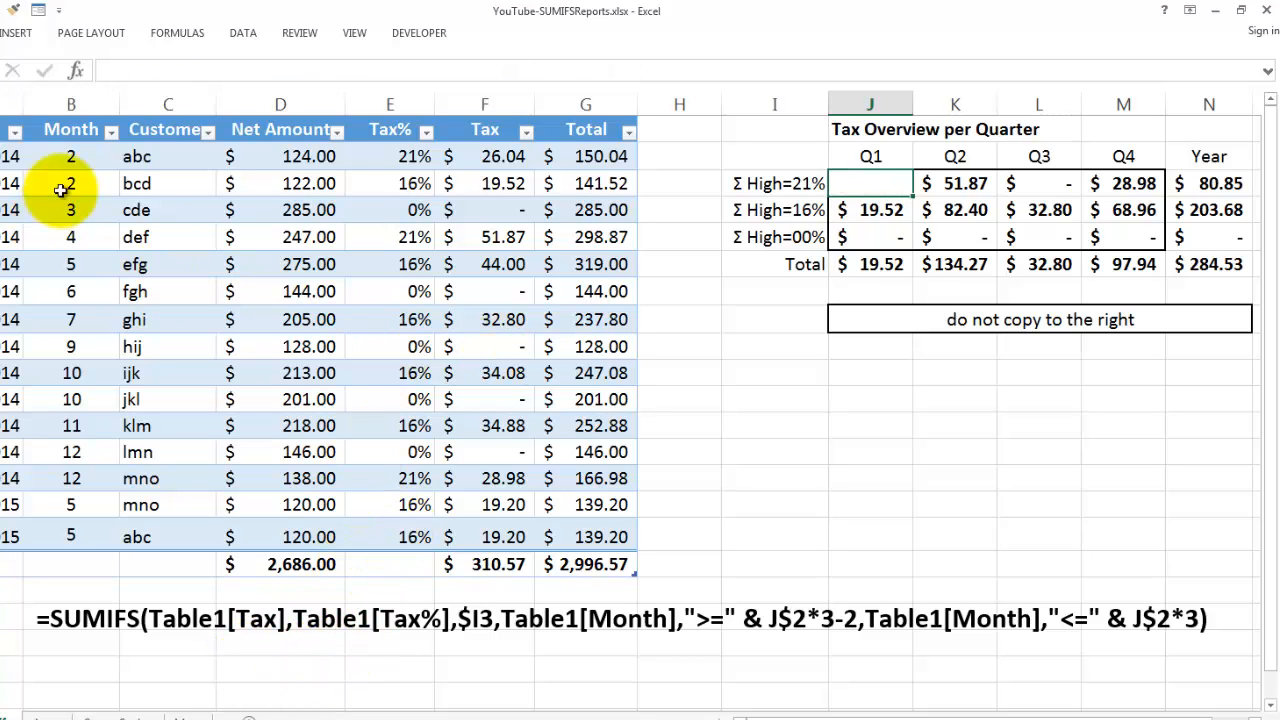
{"action": "left_click", "coordinate": [77, 72]}
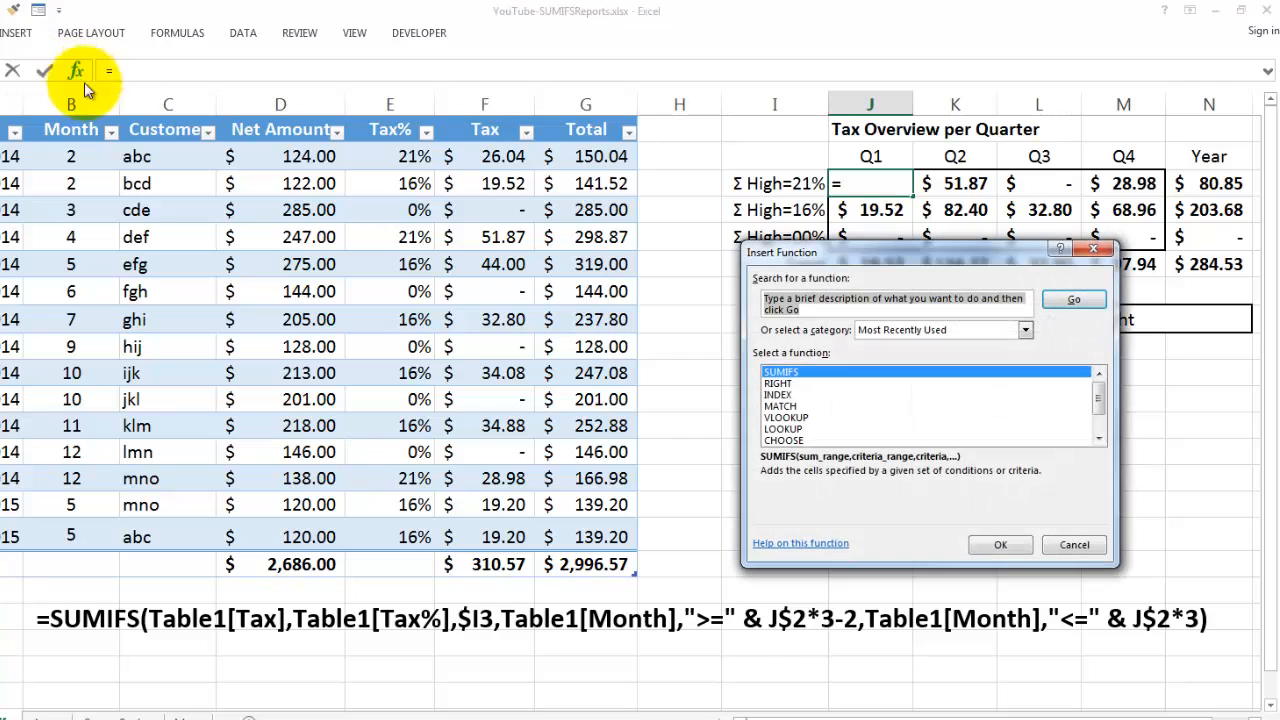
{"action": "double_click", "coordinate": [790, 373]}
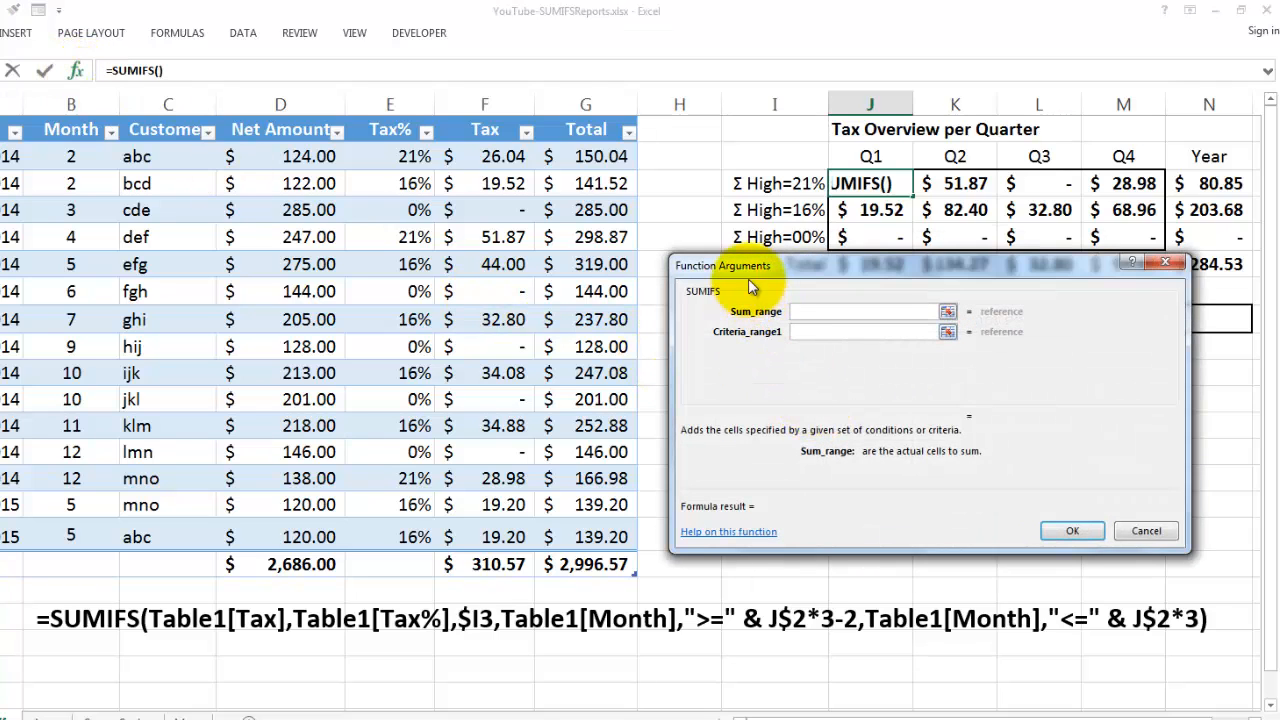
{"action": "left_click_drag", "start_coordinate": [752, 268], "coordinate": [790, 275]}
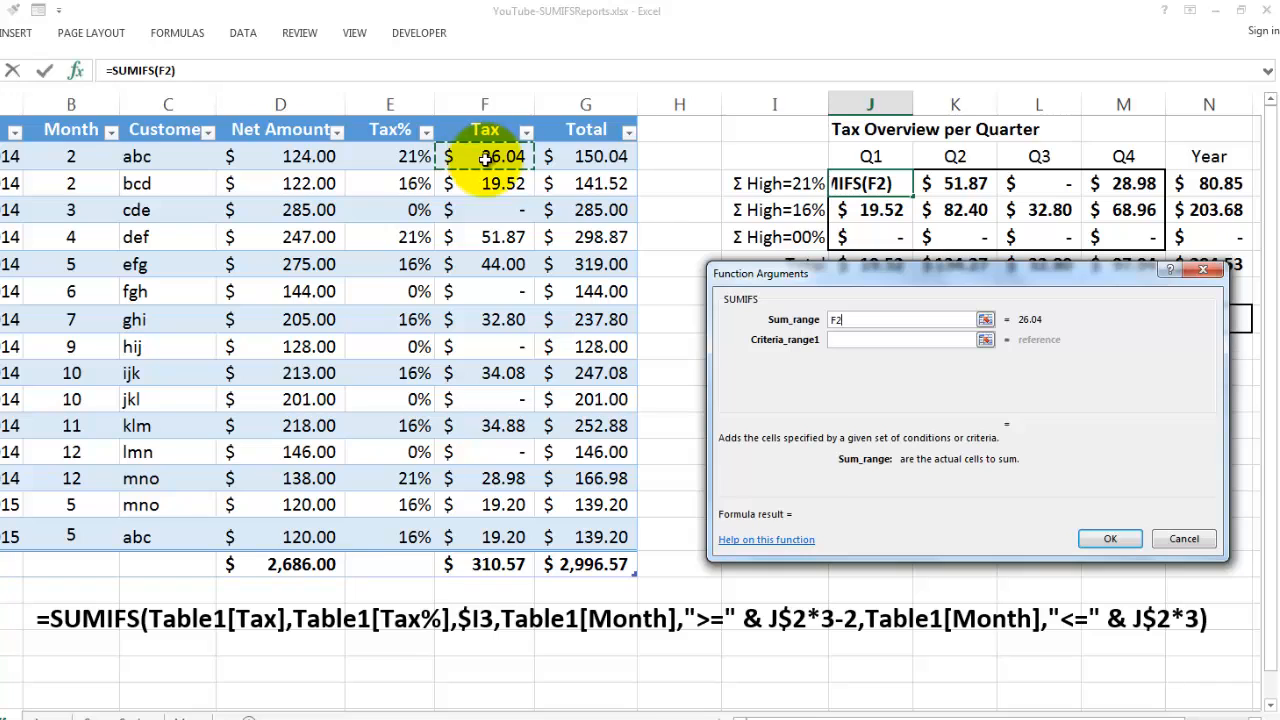
{"action": "key", "text": "ctrl+shift+Down"}
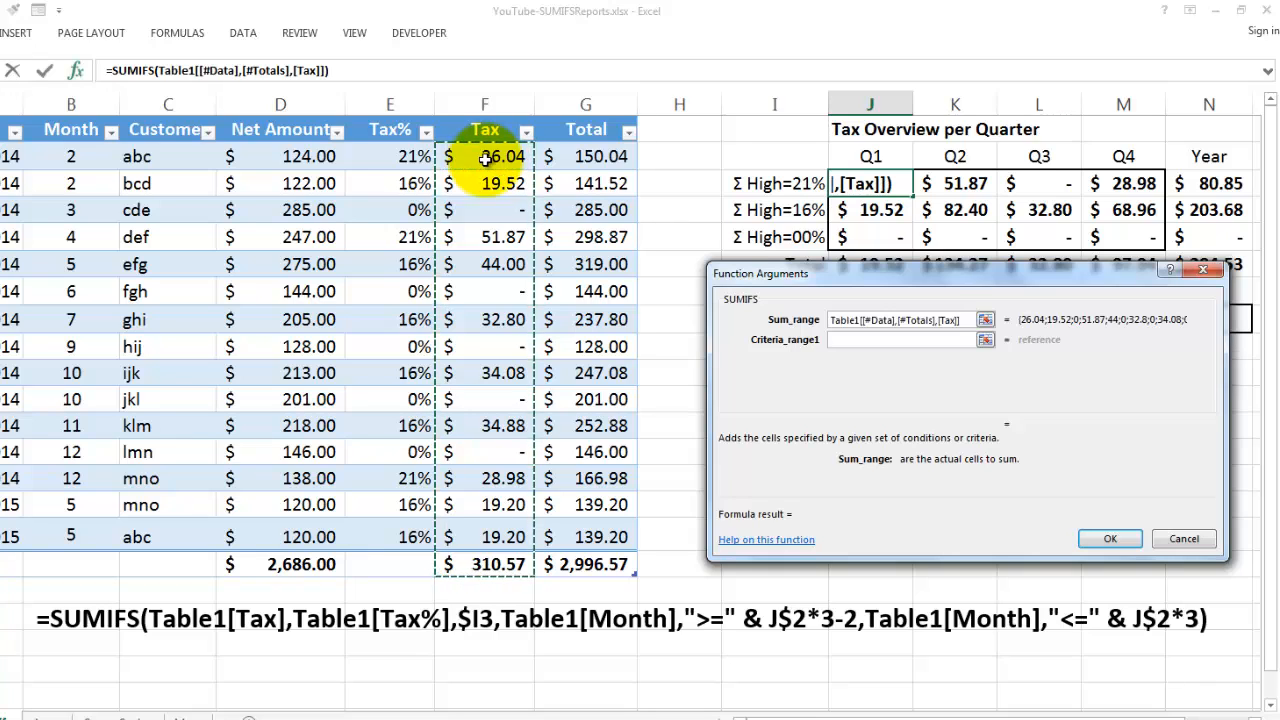
{"action": "key", "text": "shift+Up"}
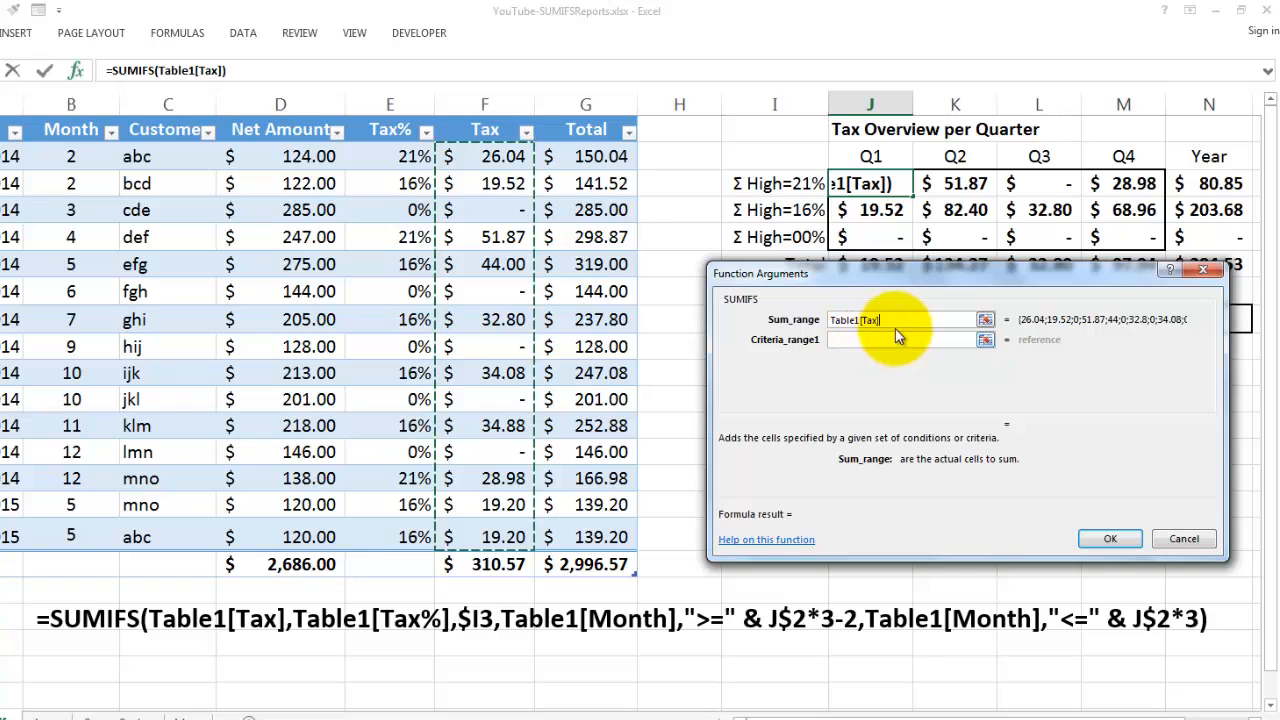
- Set the first SUMIFS criteria range to Table1[Tax%] and its criterion to $I3 with the column locked
{"action": "left_click", "coordinate": [834, 340]}
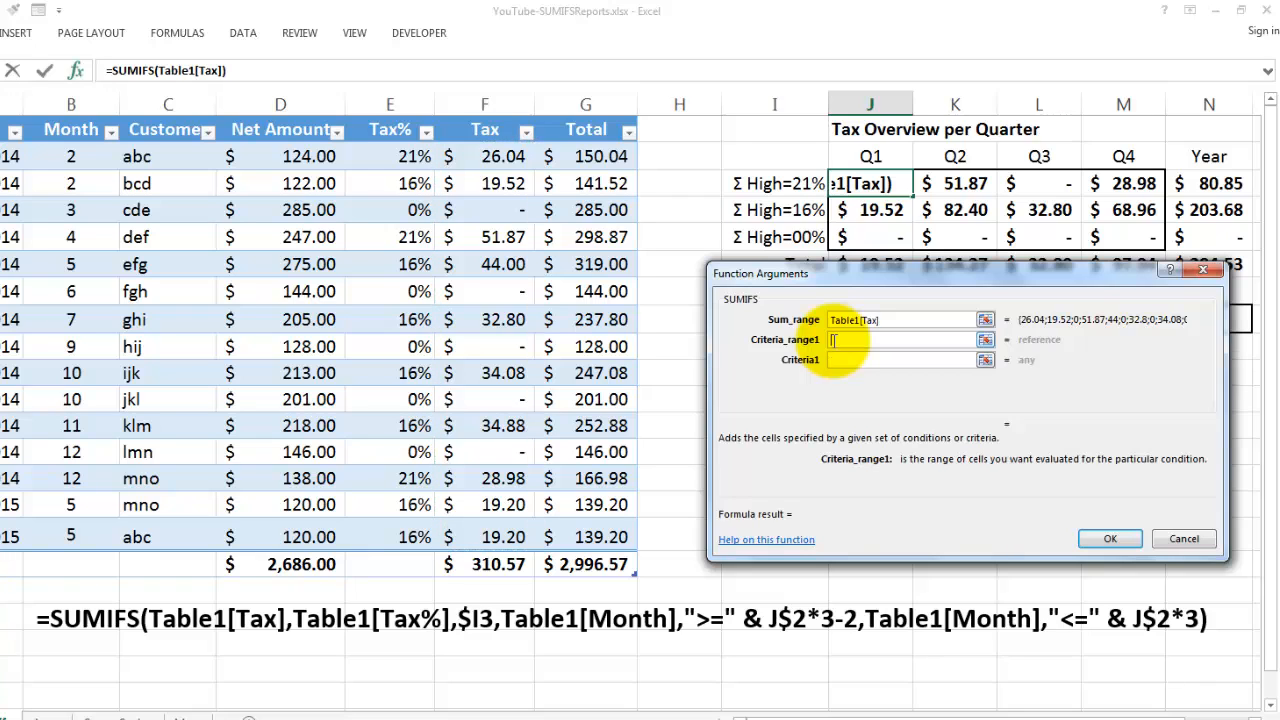
{"action": "left_click", "coordinate": [378, 156]}
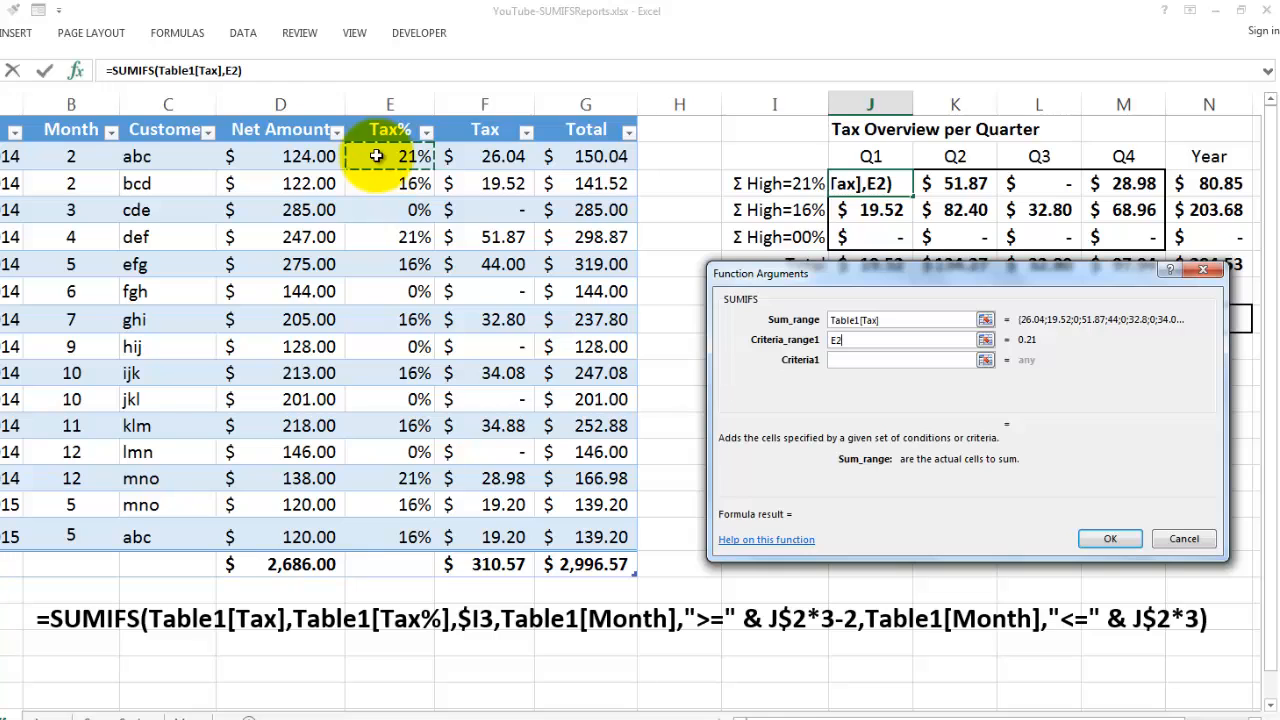
{"action": "key", "text": "ctrl+shift+Down"}
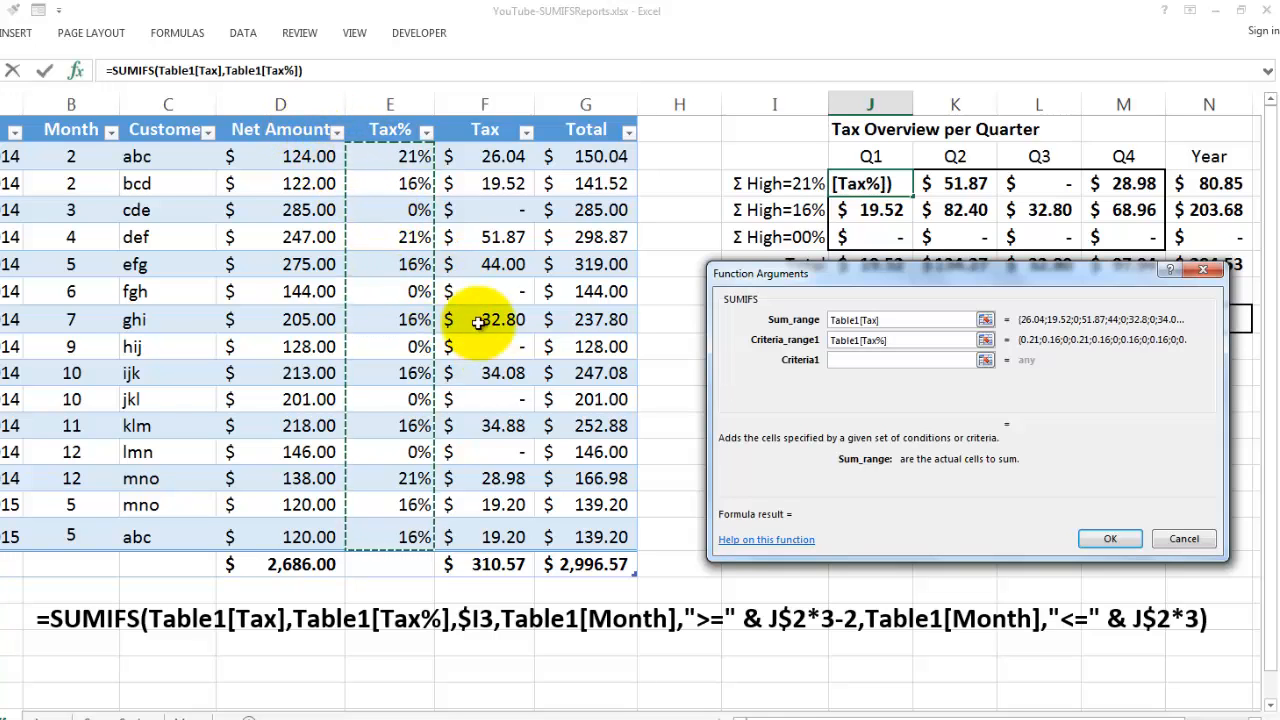
{"action": "left_click", "coordinate": [841, 360]}
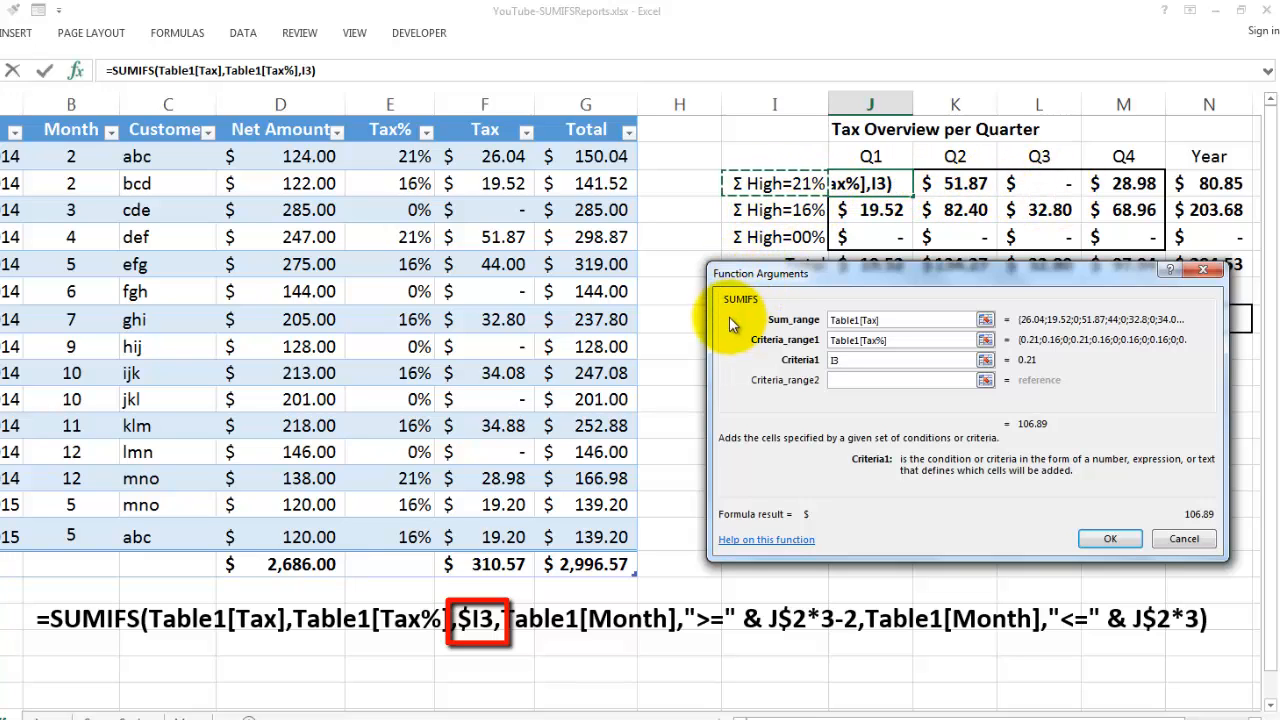
{"action": "key", "text": "F4"}
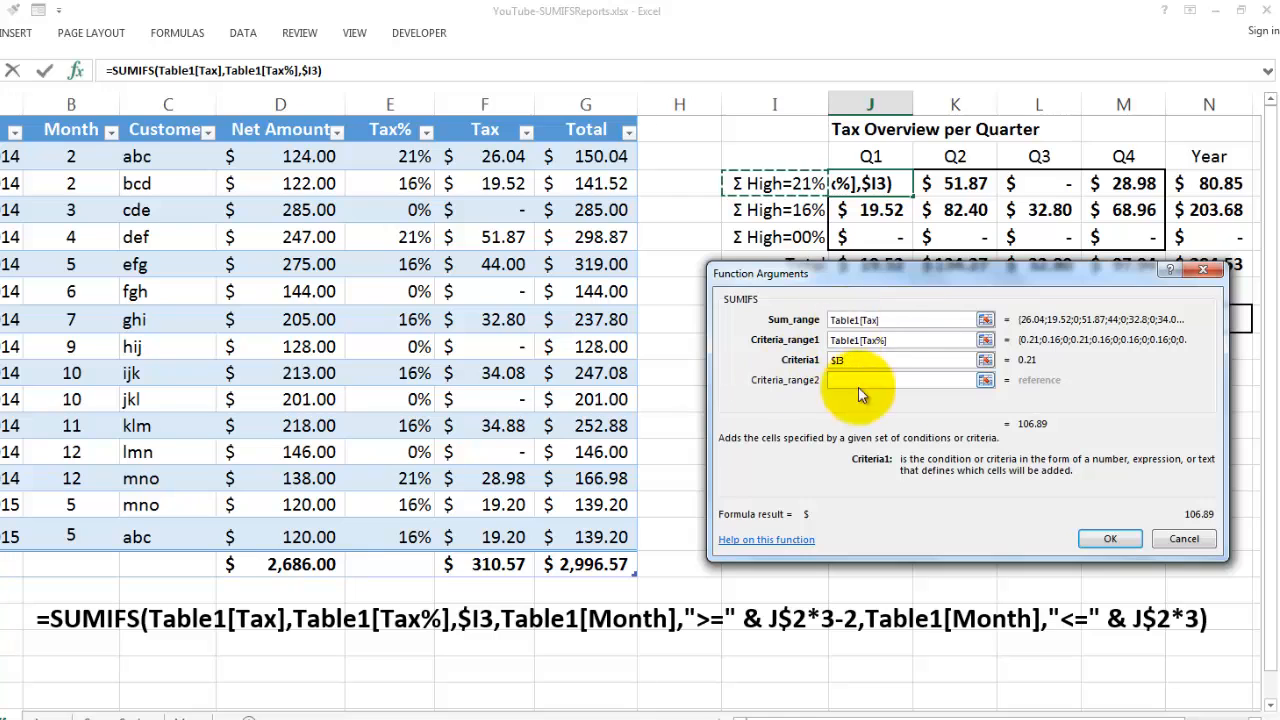
- Discard the partly built SUMIFS function and undo the clearing of cell J3
{"action": "left_click", "coordinate": [1183, 538]}
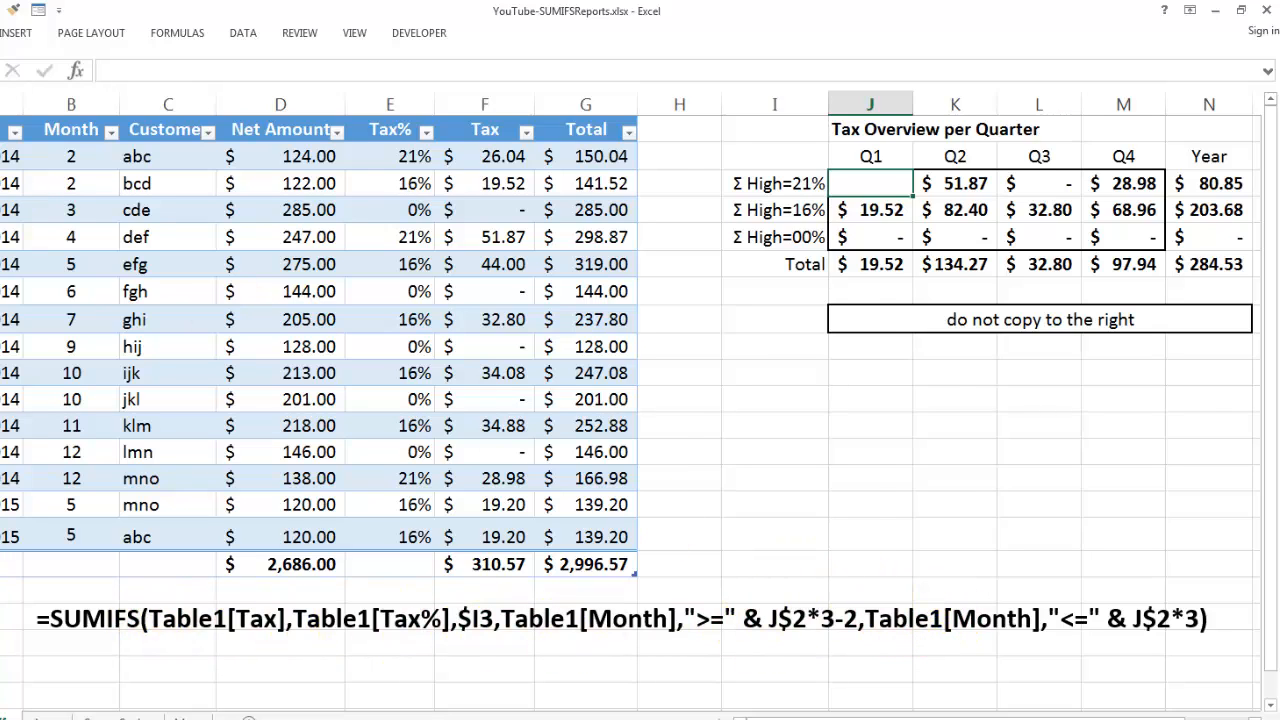
{"action": "key", "text": "ctrl+z"}
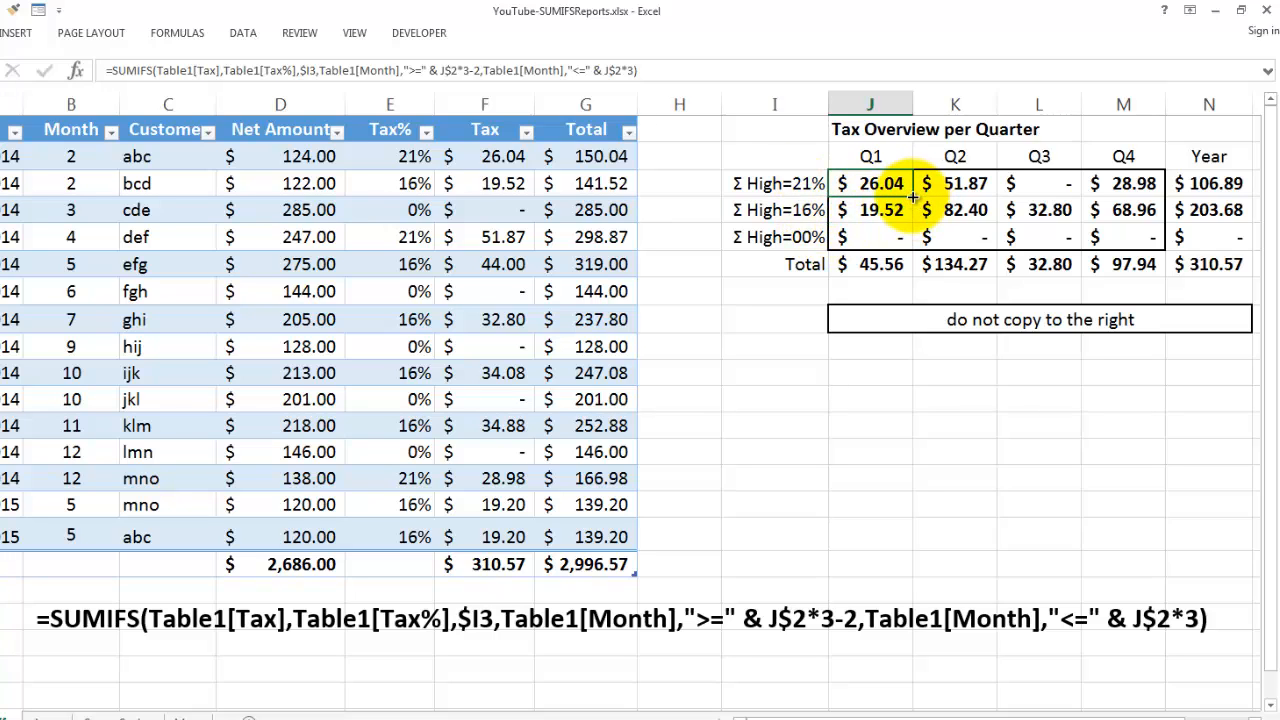
- Fill the SUMIFS formula from J3 down to J5 and compare the formulas in K3 and J3
{"action": "left_click_drag", "start_coordinate": [912, 197], "coordinate": [905, 248]}
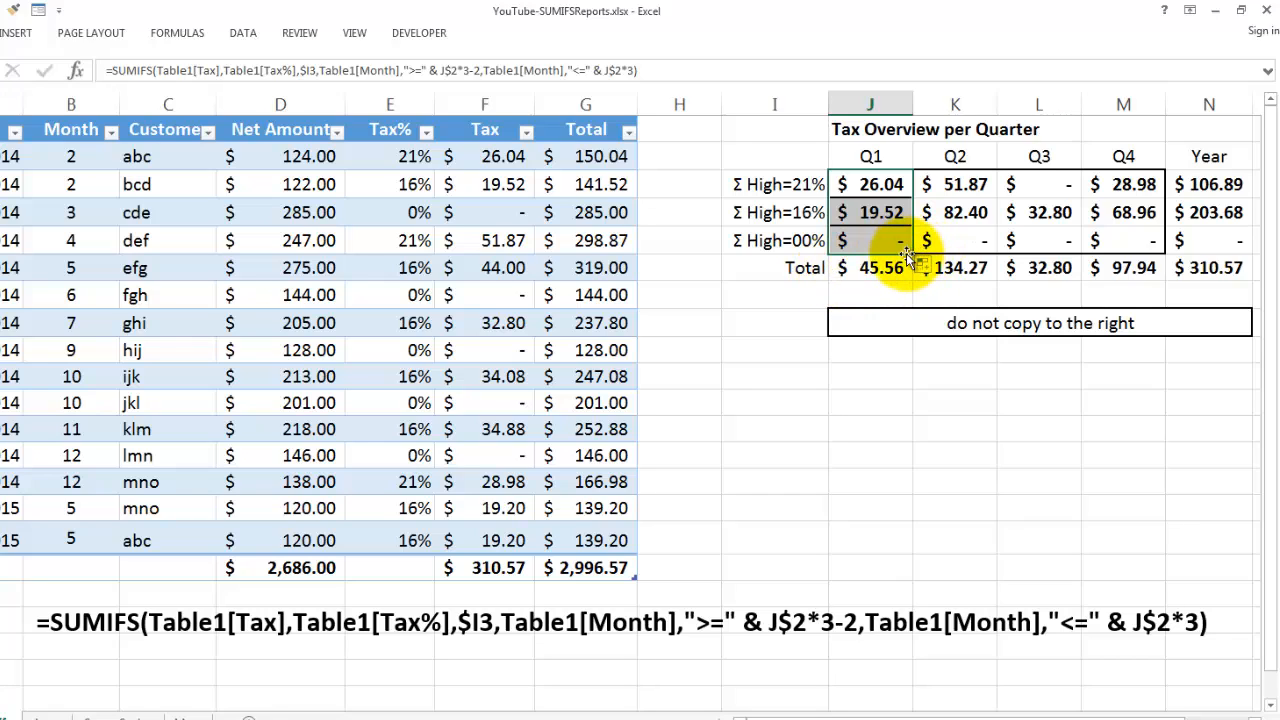
{"action": "left_click", "coordinate": [942, 184]}
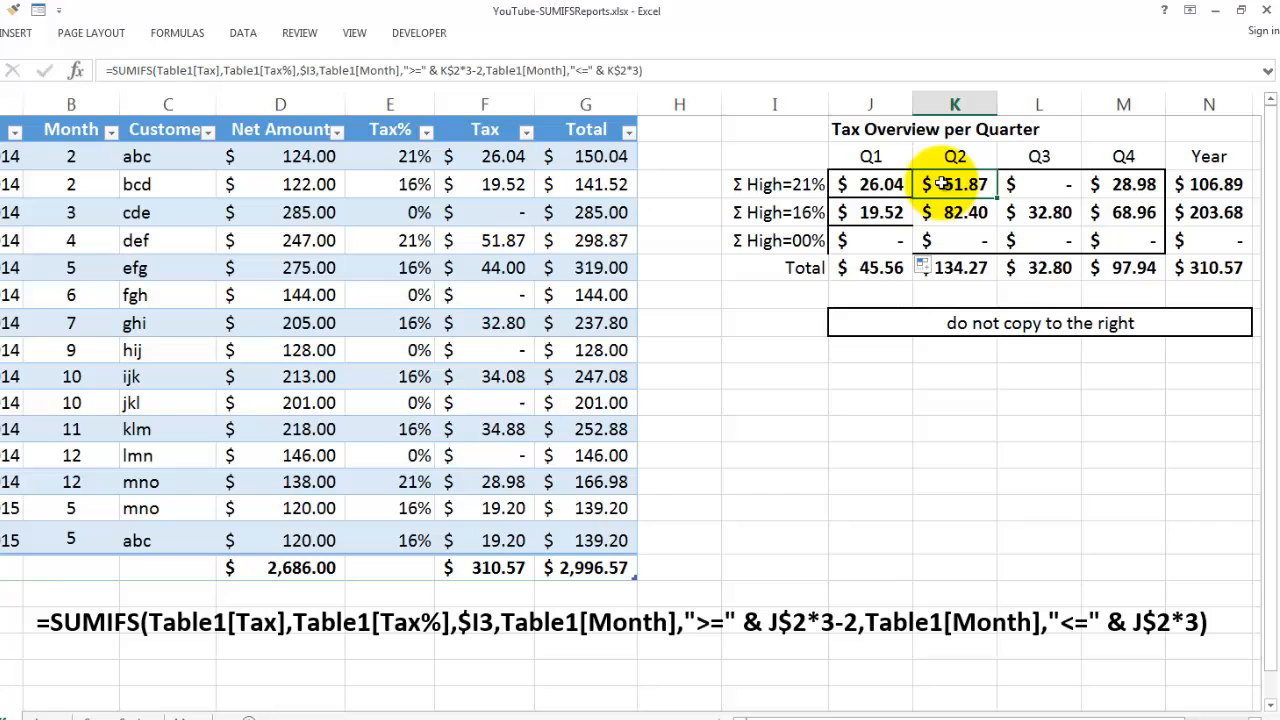
{"action": "left_click", "coordinate": [888, 186]}
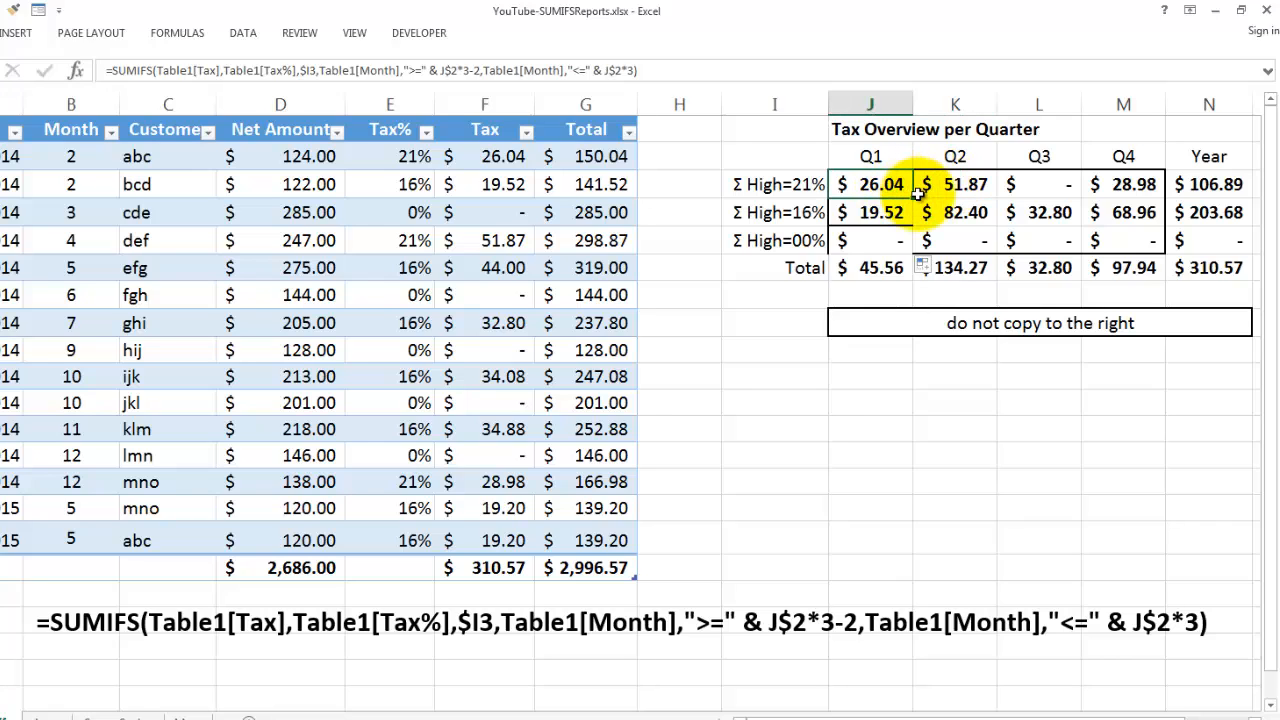
- Convert the tax data table on the SumIfs sheet to a normal range
{"action": "left_click_drag", "start_coordinate": [913, 198], "coordinate": [960, 212]}
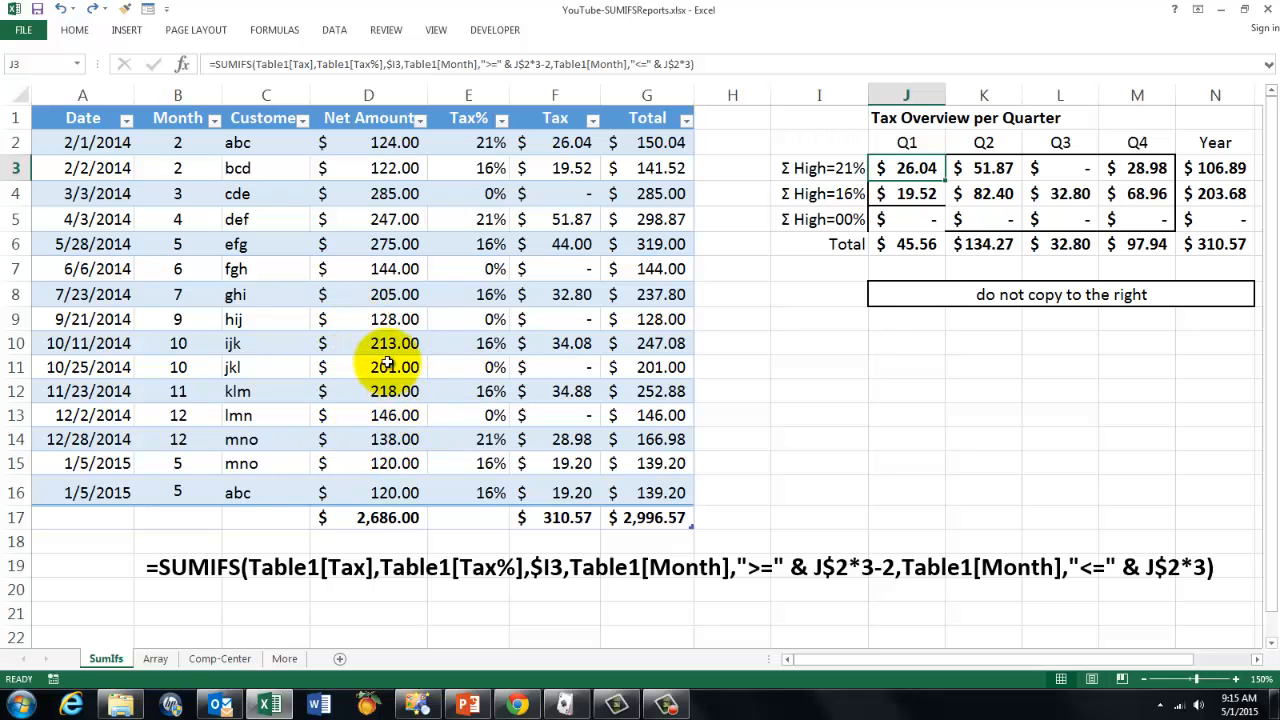
{"action": "left_click", "coordinate": [384, 294]}
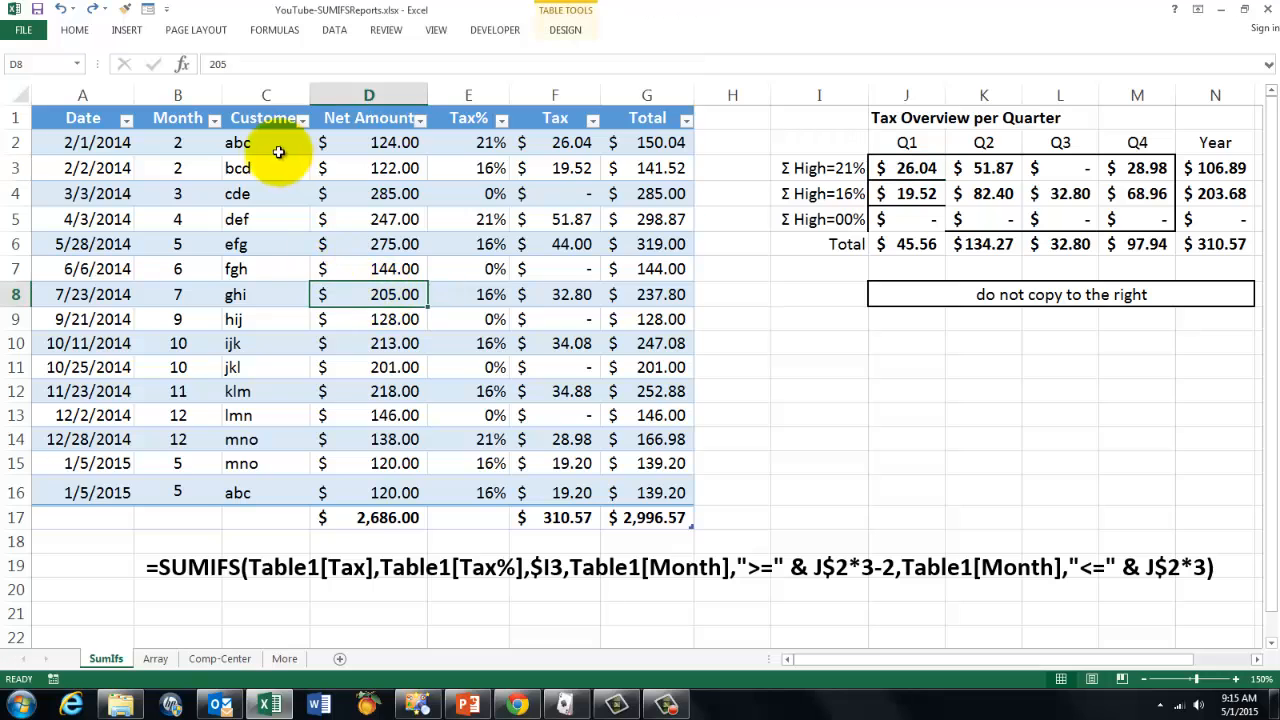
{"action": "left_click", "coordinate": [566, 31]}
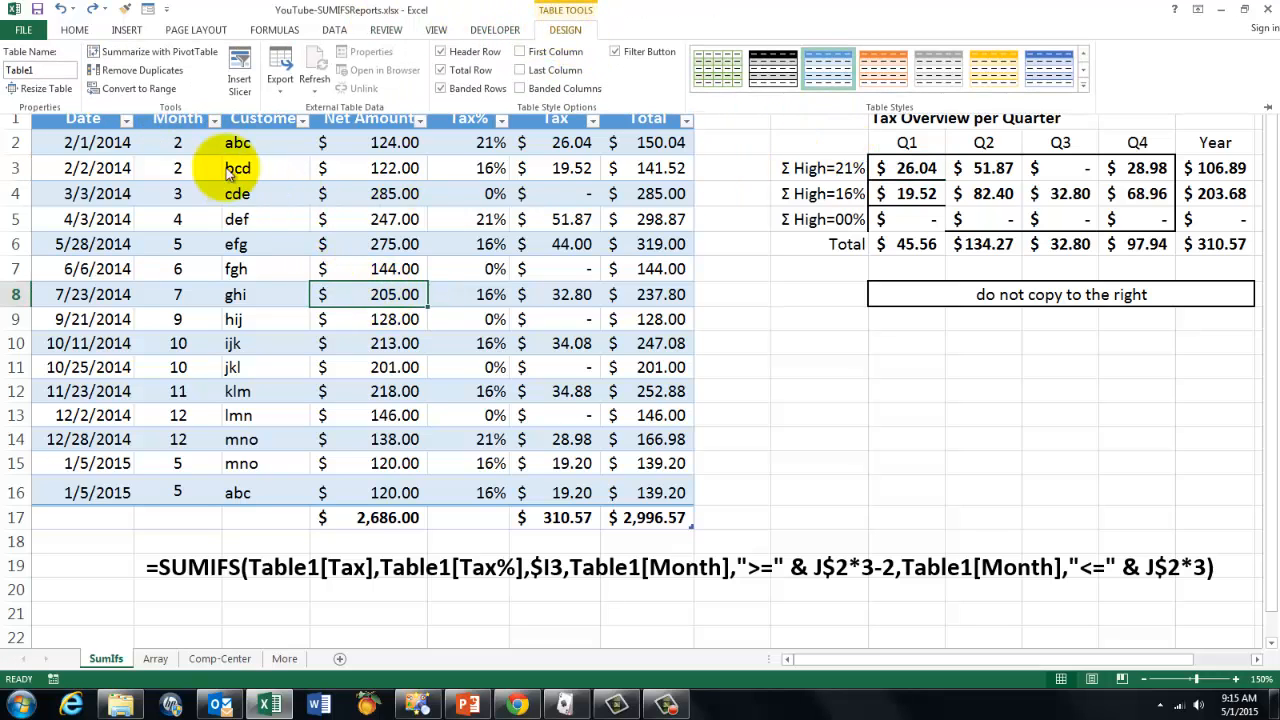
{"action": "left_click", "coordinate": [138, 90]}
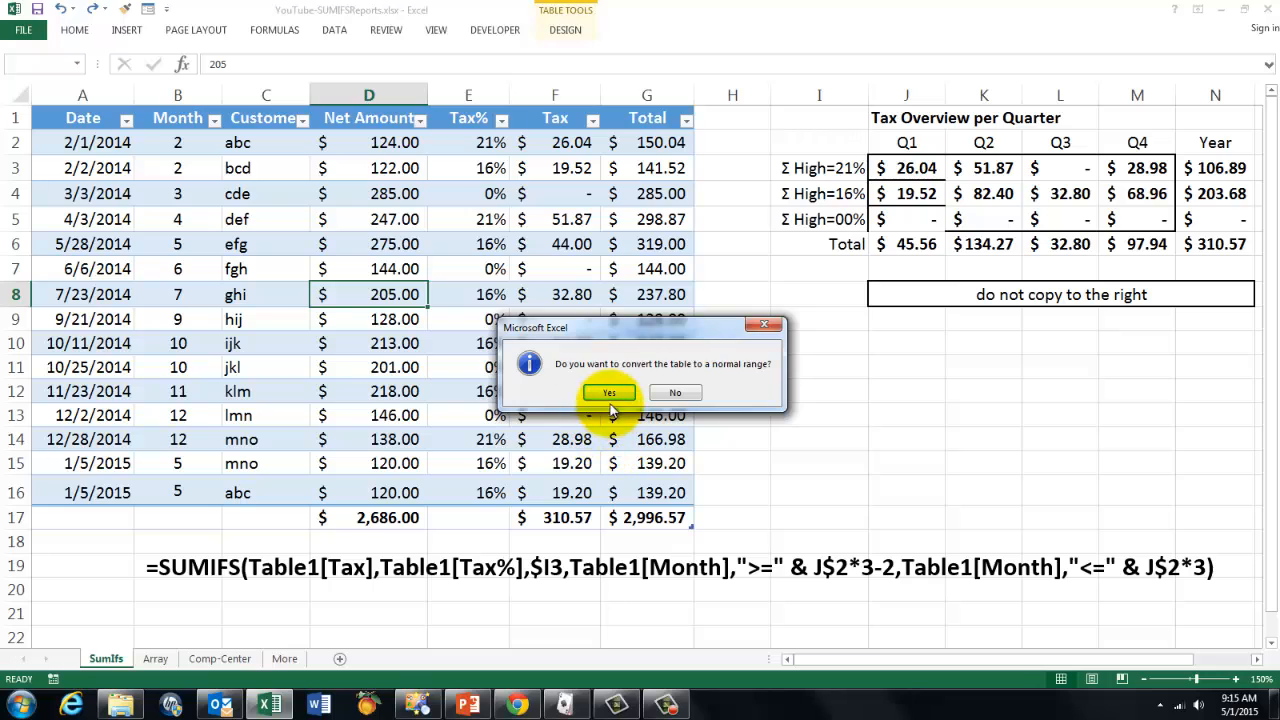
{"action": "left_click", "coordinate": [612, 394]}
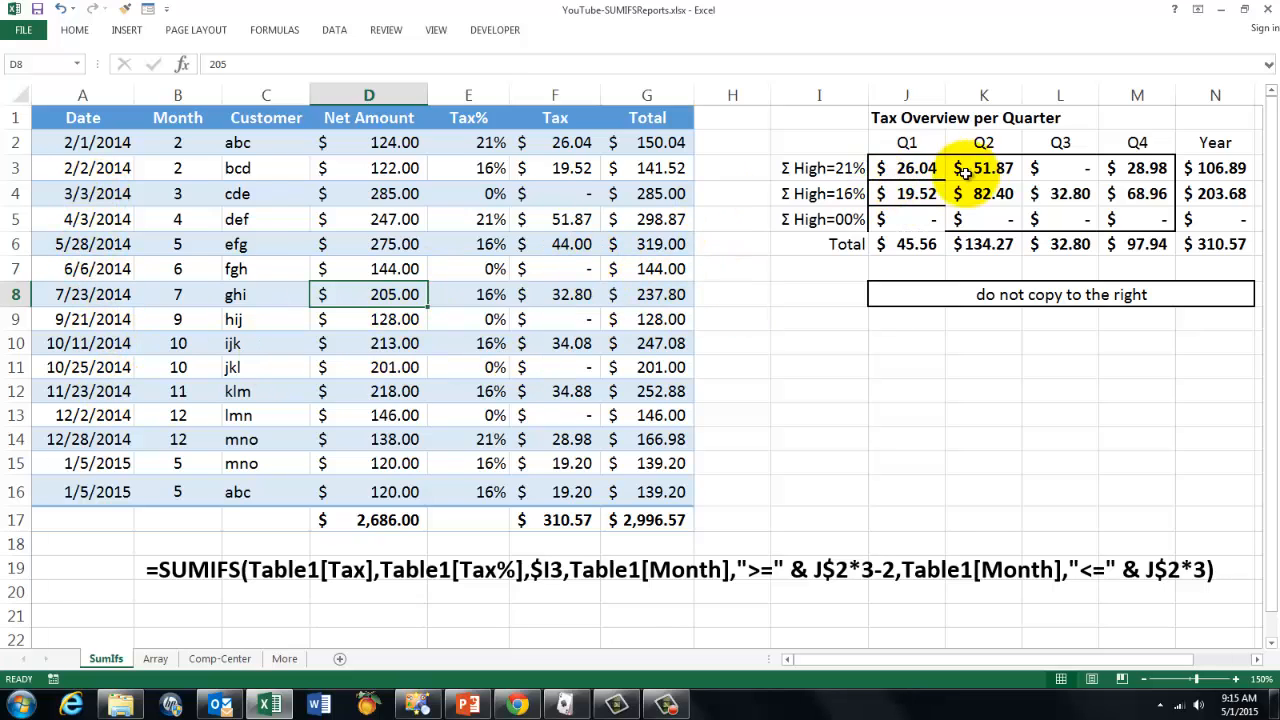
- Compare the SUMIFS formulas in J3, K3 and L3 and highlight the SUMIFS function name in the formula text box
{"action": "left_click", "coordinate": [897, 162]}
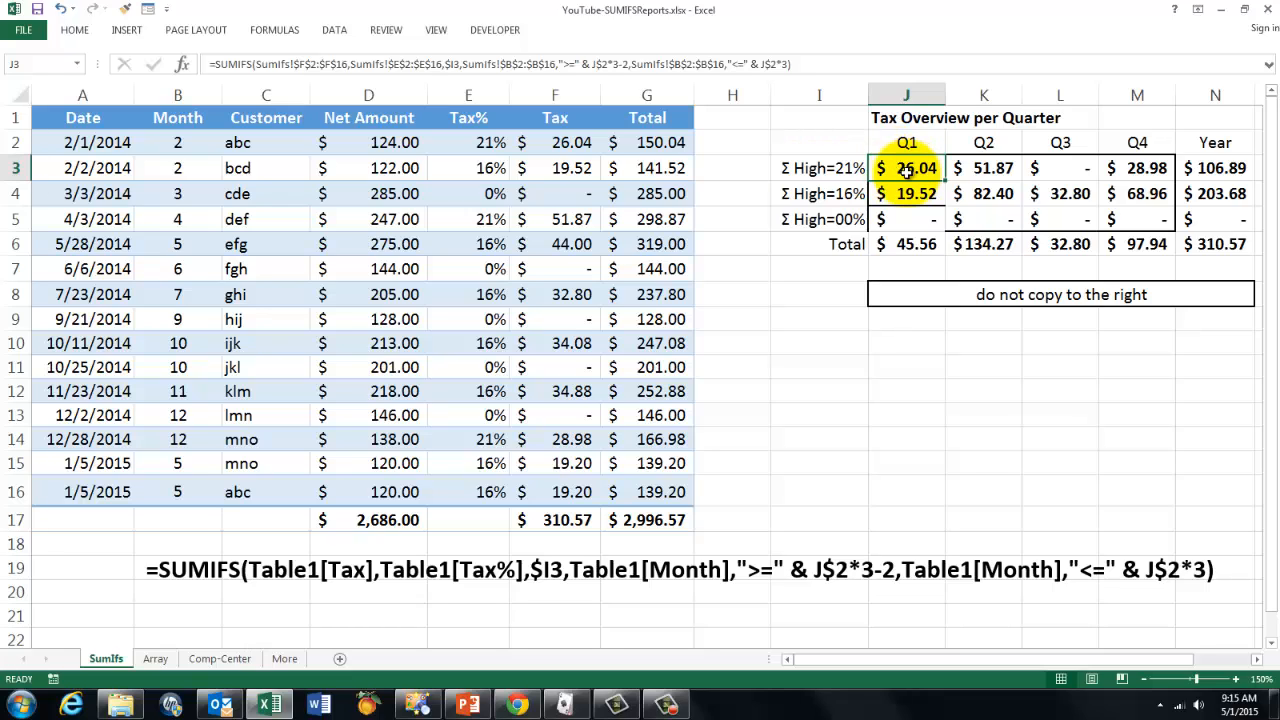
{"action": "left_click", "coordinate": [993, 171]}
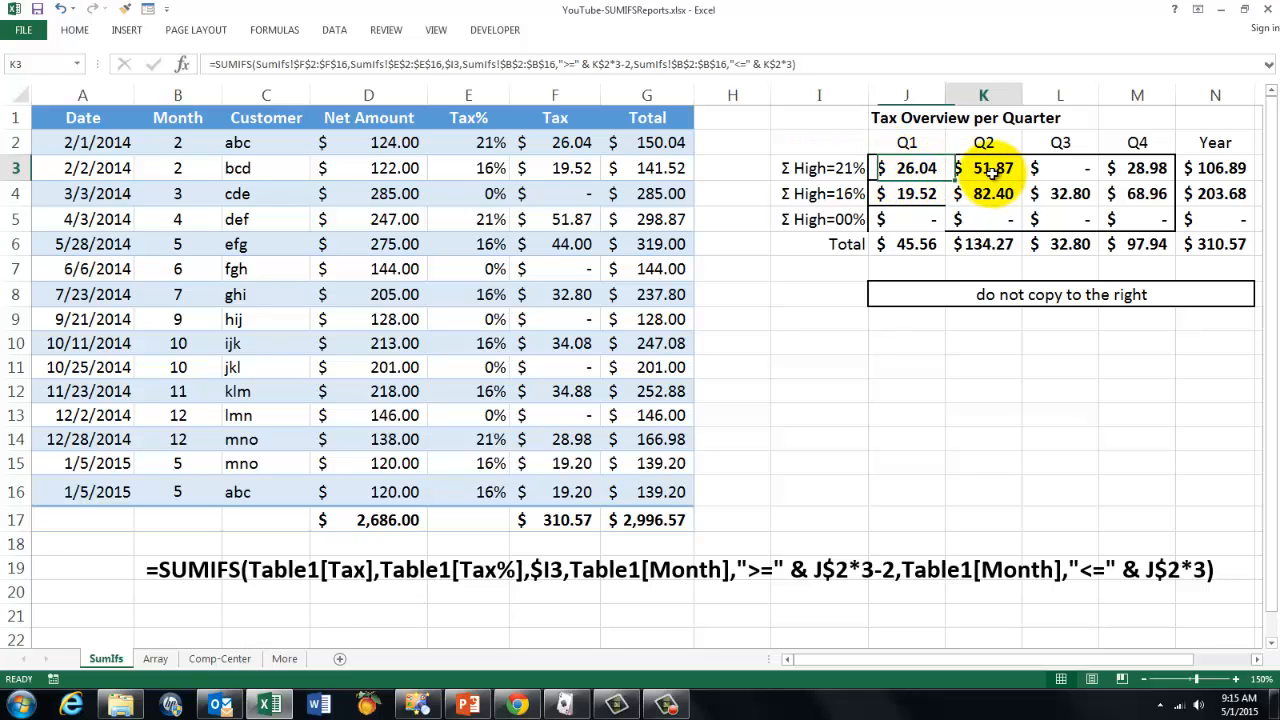
{"action": "left_click", "coordinate": [917, 170]}
{"action": "left_click", "coordinate": [995, 168]}
{"action": "left_click", "coordinate": [1060, 168]}
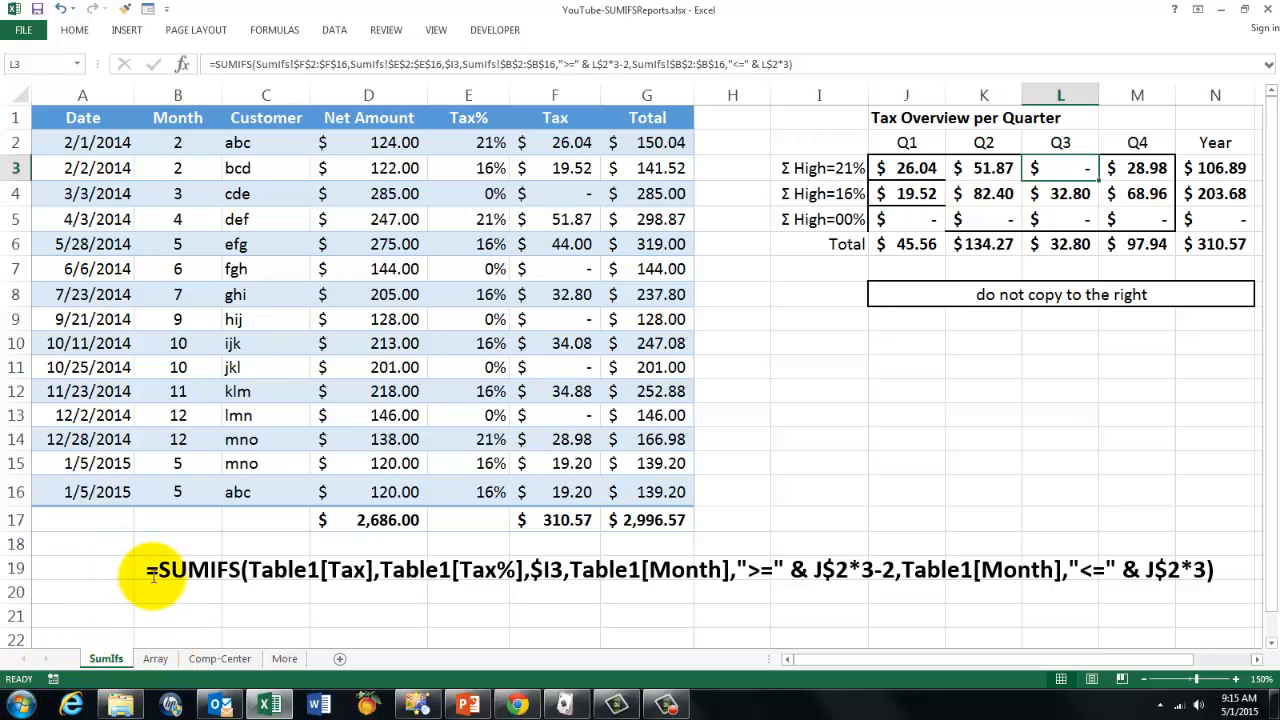
{"action": "left_click_drag", "start_coordinate": [158, 570], "coordinate": [240, 570]}
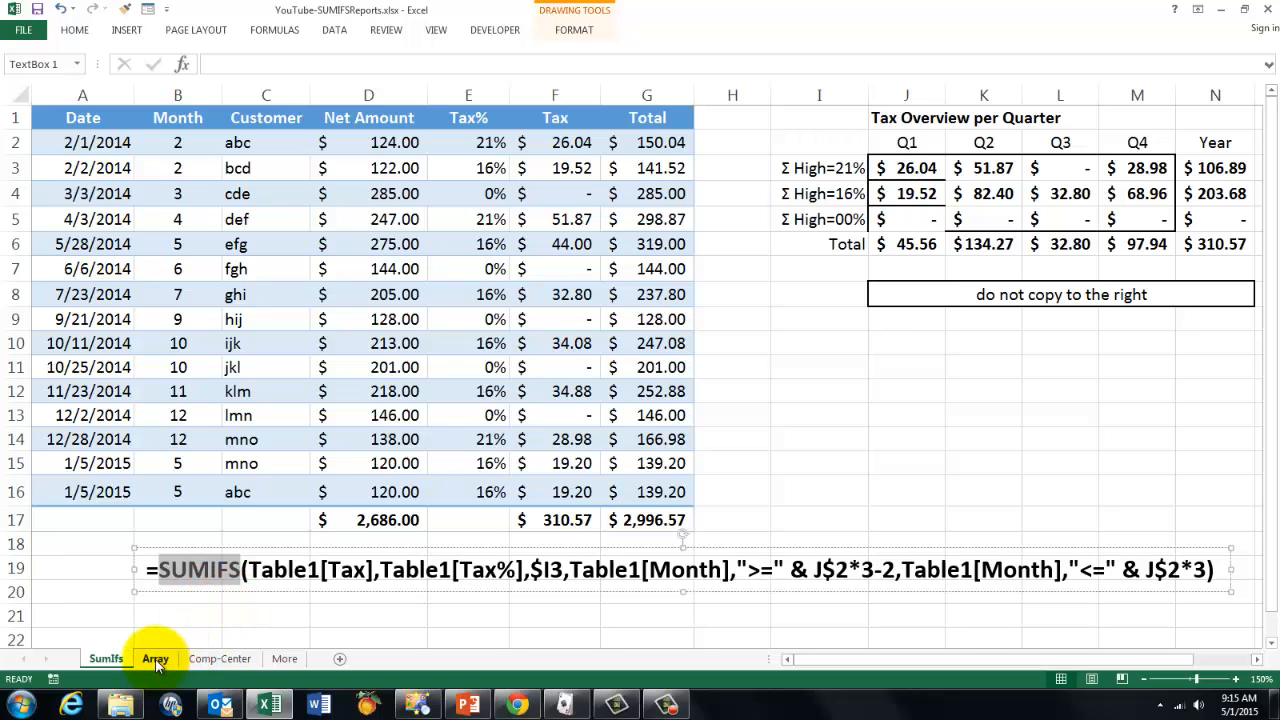
- On the Array sheet, examine J3's SUM(IF()) array formula and its functions, multiplication signs and sum range in the text box
{"action": "left_click", "coordinate": [155, 659]}
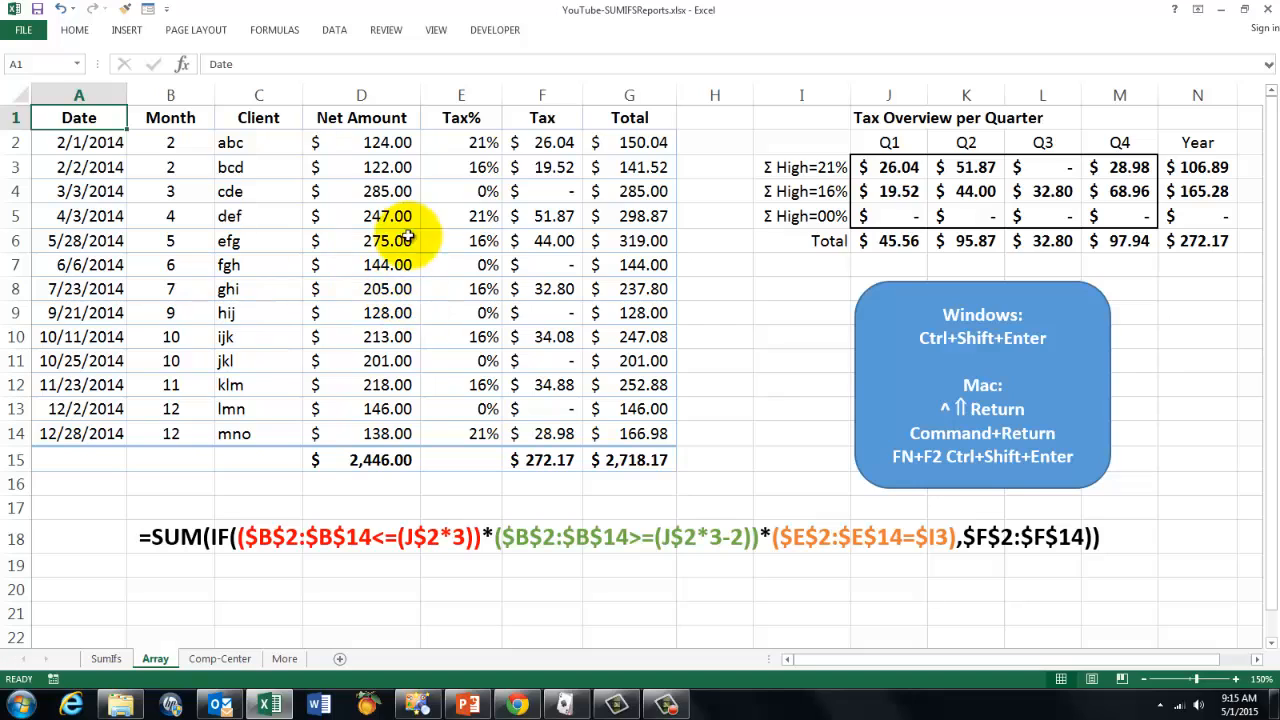
{"action": "left_click", "coordinate": [354, 268]}
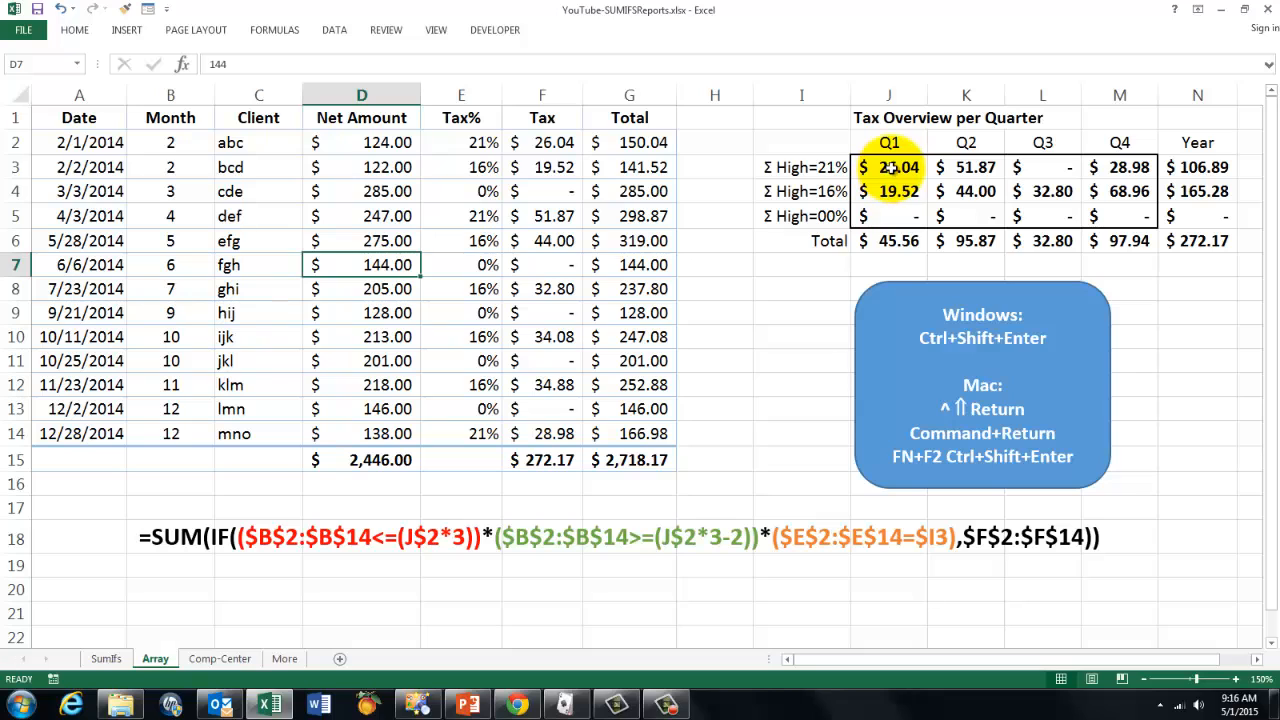
{"action": "left_click", "coordinate": [893, 168]}
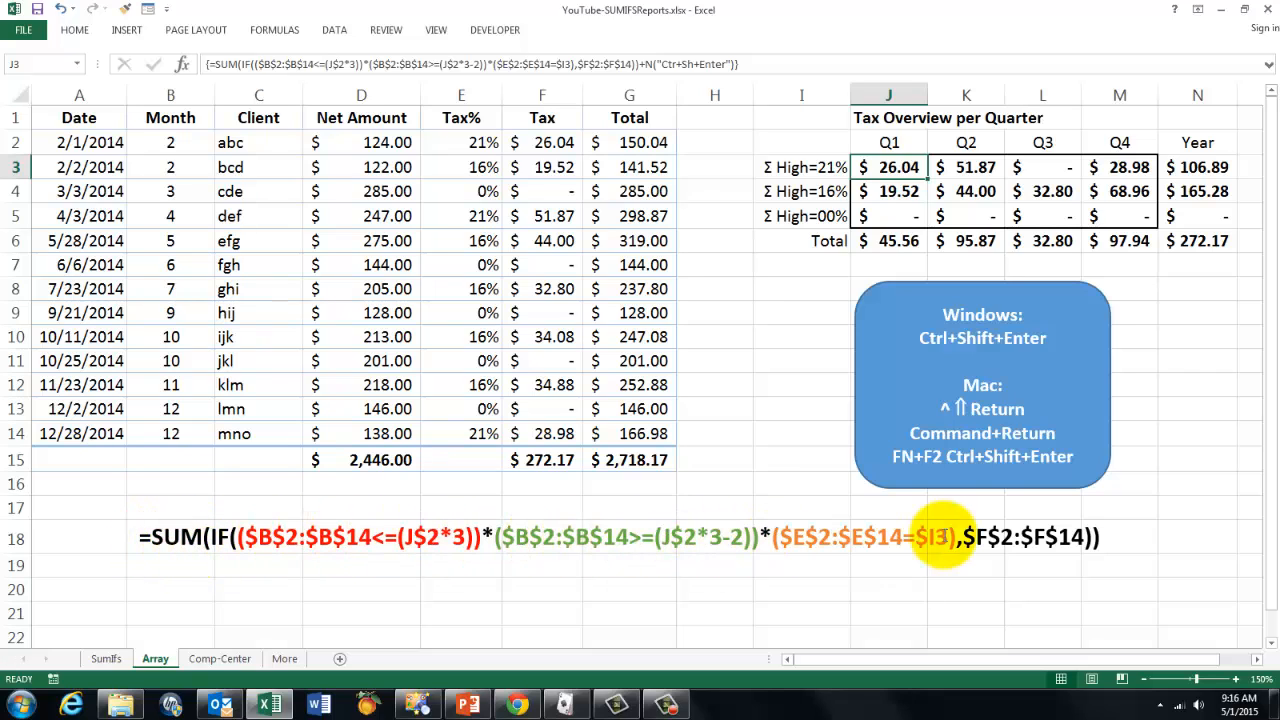
{"action": "double_click", "coordinate": [171, 540]}
{"action": "left_click_drag", "start_coordinate": [178, 540], "coordinate": [232, 541]}
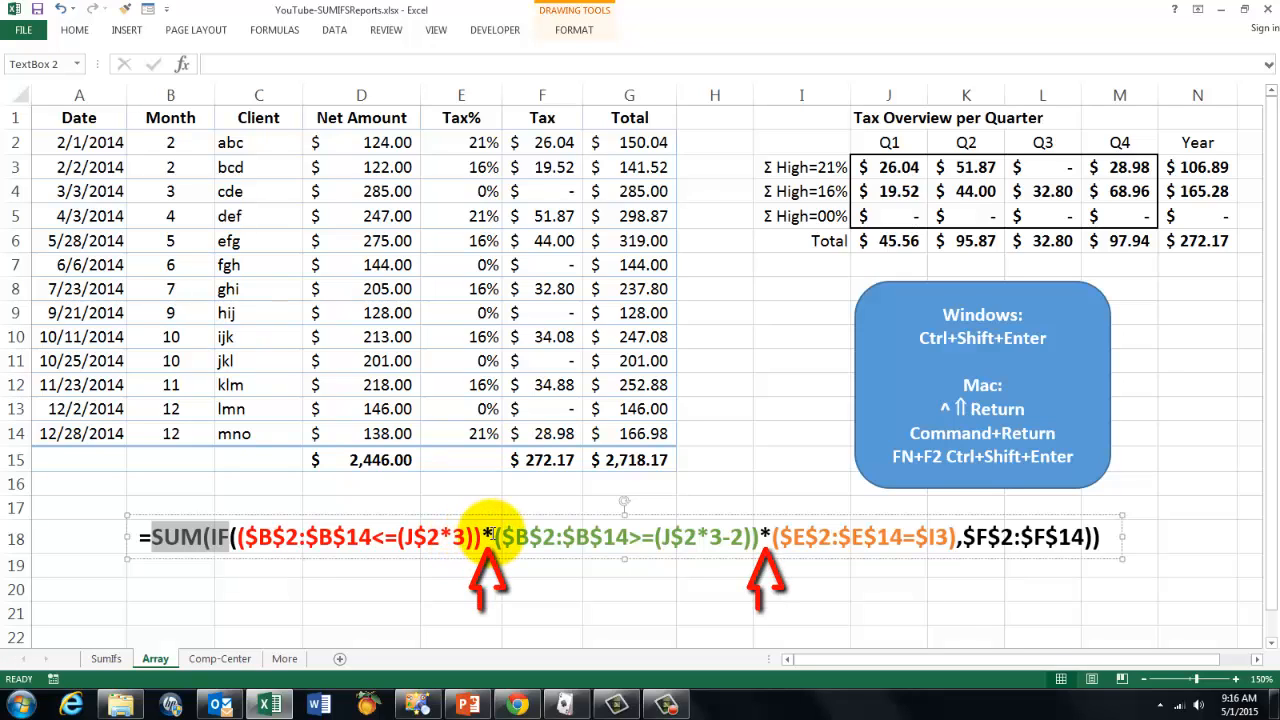
{"action": "double_click", "coordinate": [487, 535]}
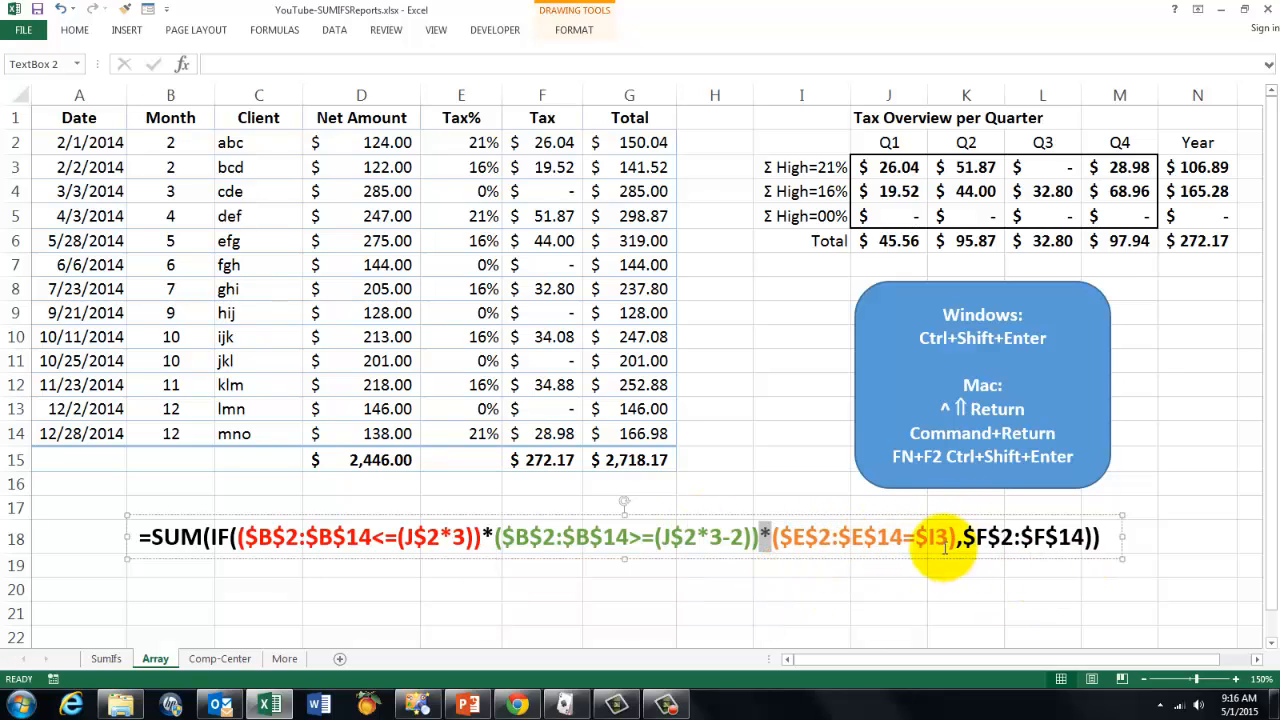
{"action": "left_click_drag", "start_coordinate": [958, 537], "coordinate": [1078, 537]}
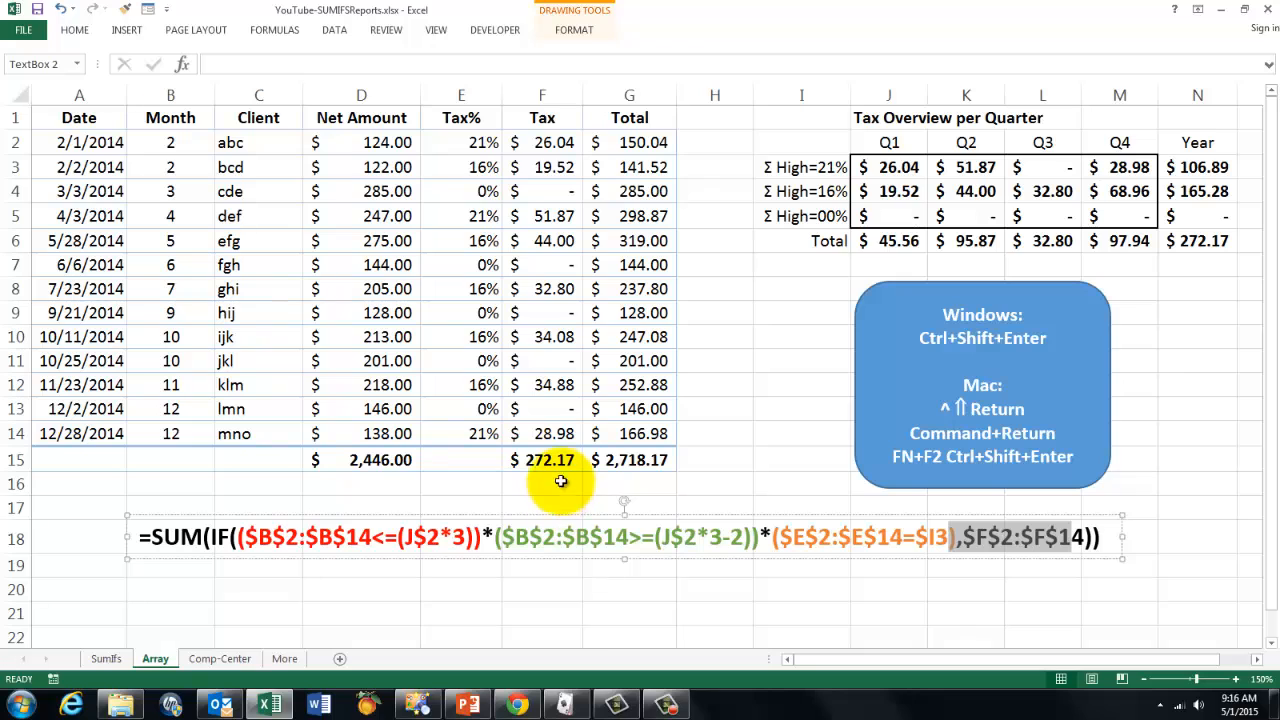
- Re-enter the formula in J3 as an ordinary, non-array formula
{"action": "left_click", "coordinate": [890, 168]}
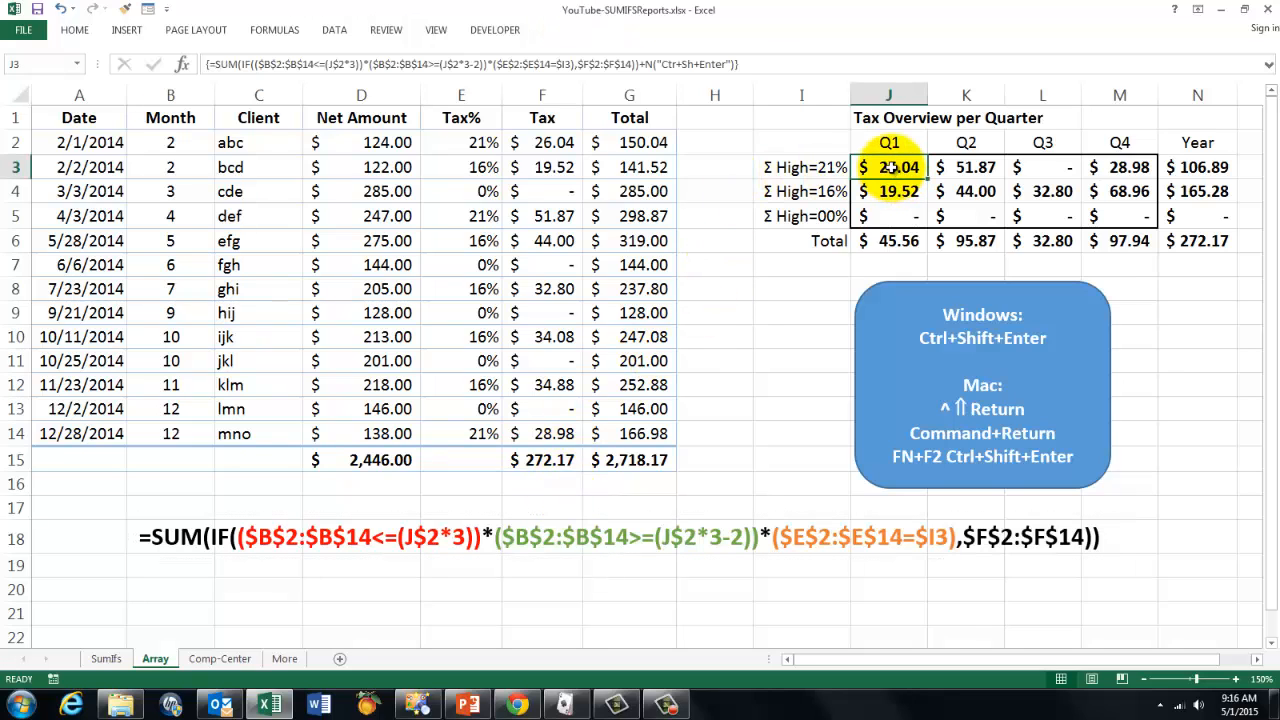
{"action": "left_click", "coordinate": [755, 62]}
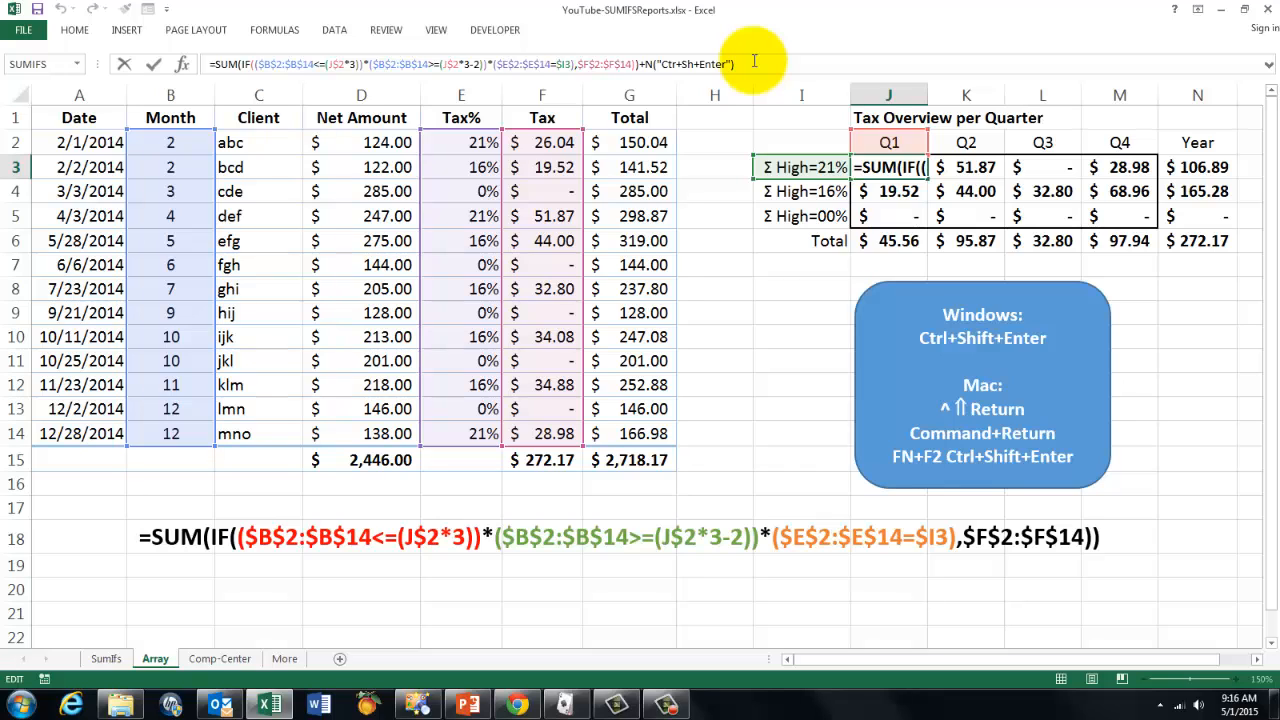
{"action": "key", "text": "ctrl+Return"}
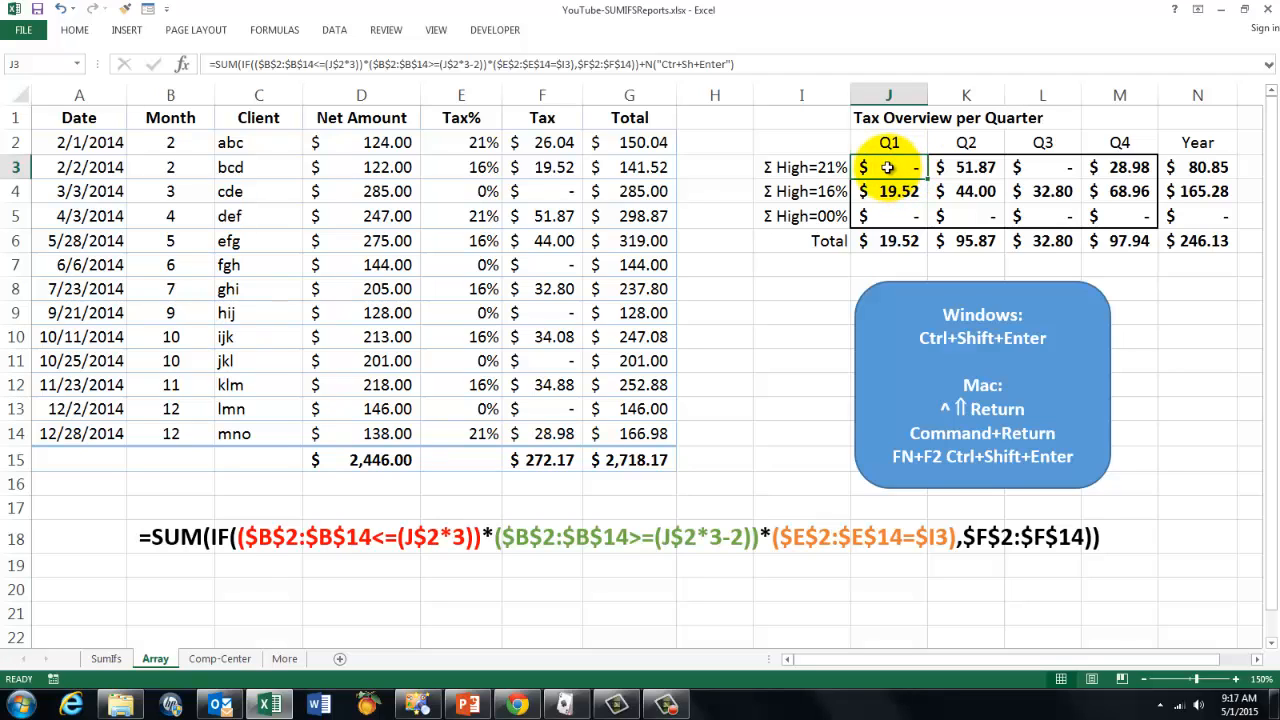
- Re-enter the J3 formula as an array formula and fill it across the tax overview range J3:M5
{"action": "left_click", "coordinate": [748, 66]}
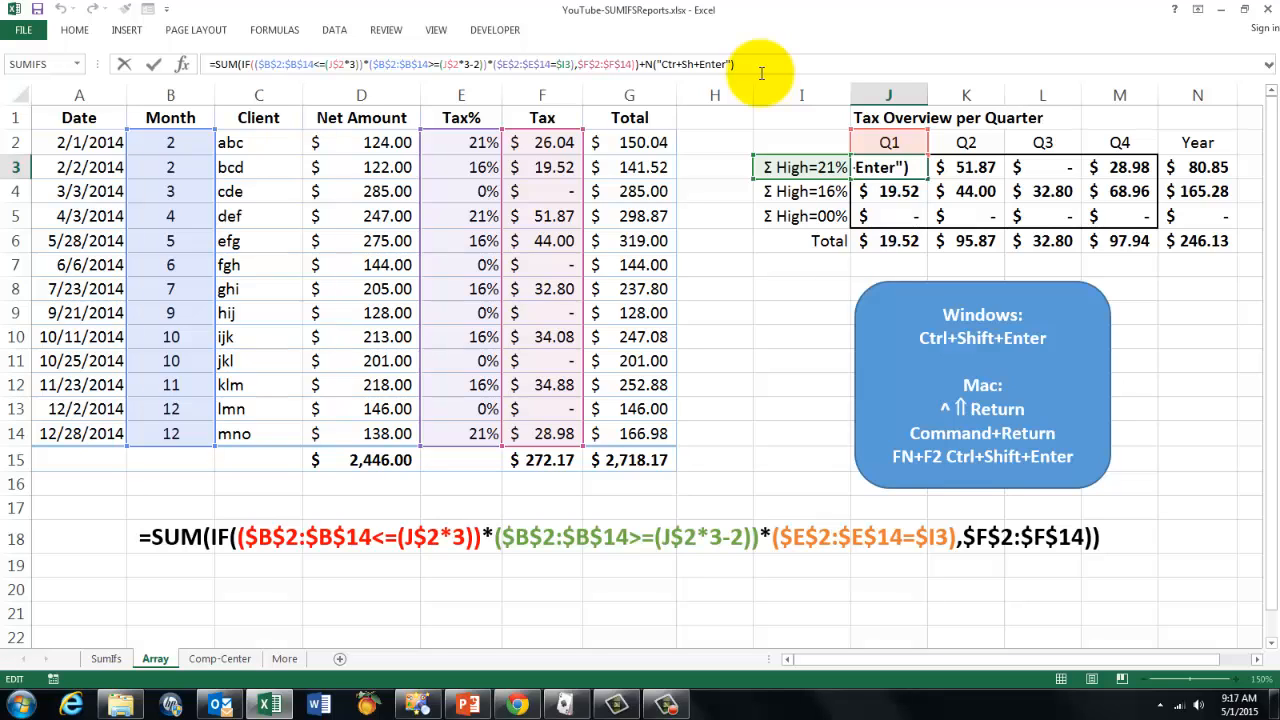
{"action": "key", "text": "ctrl+shift+Return"}
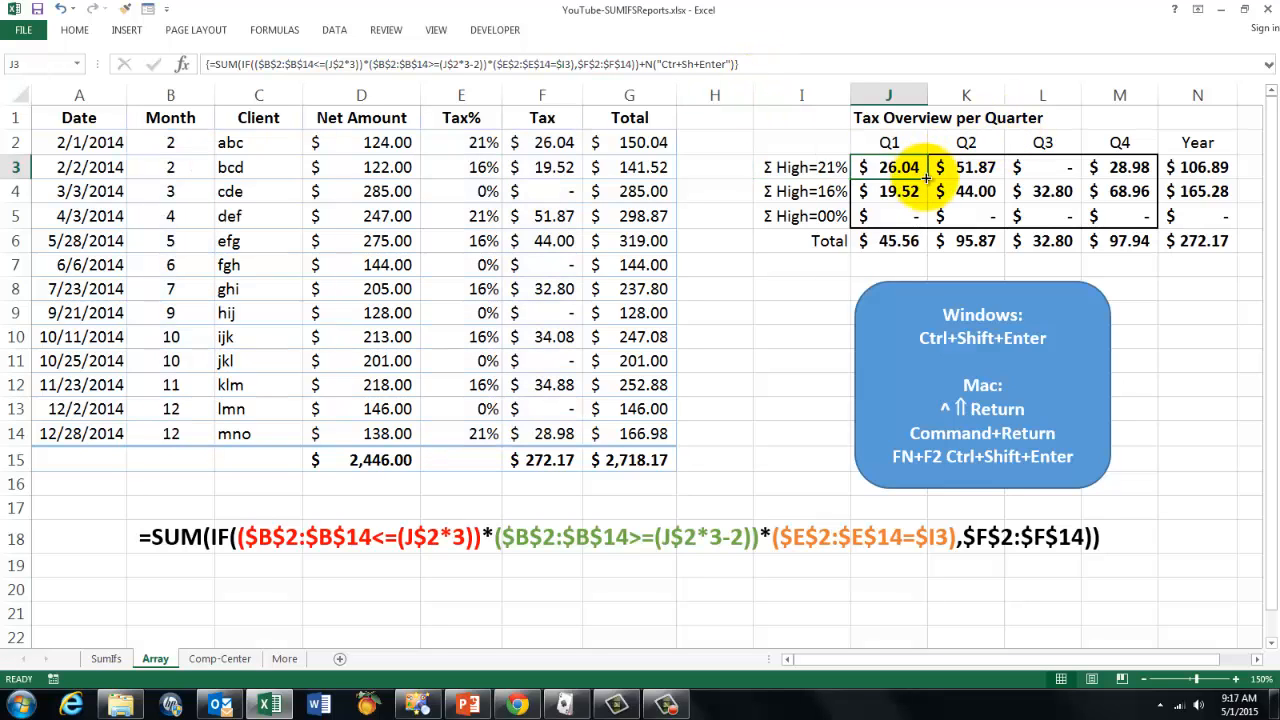
{"action": "left_click_drag", "start_coordinate": [927, 180], "coordinate": [1123, 206]}
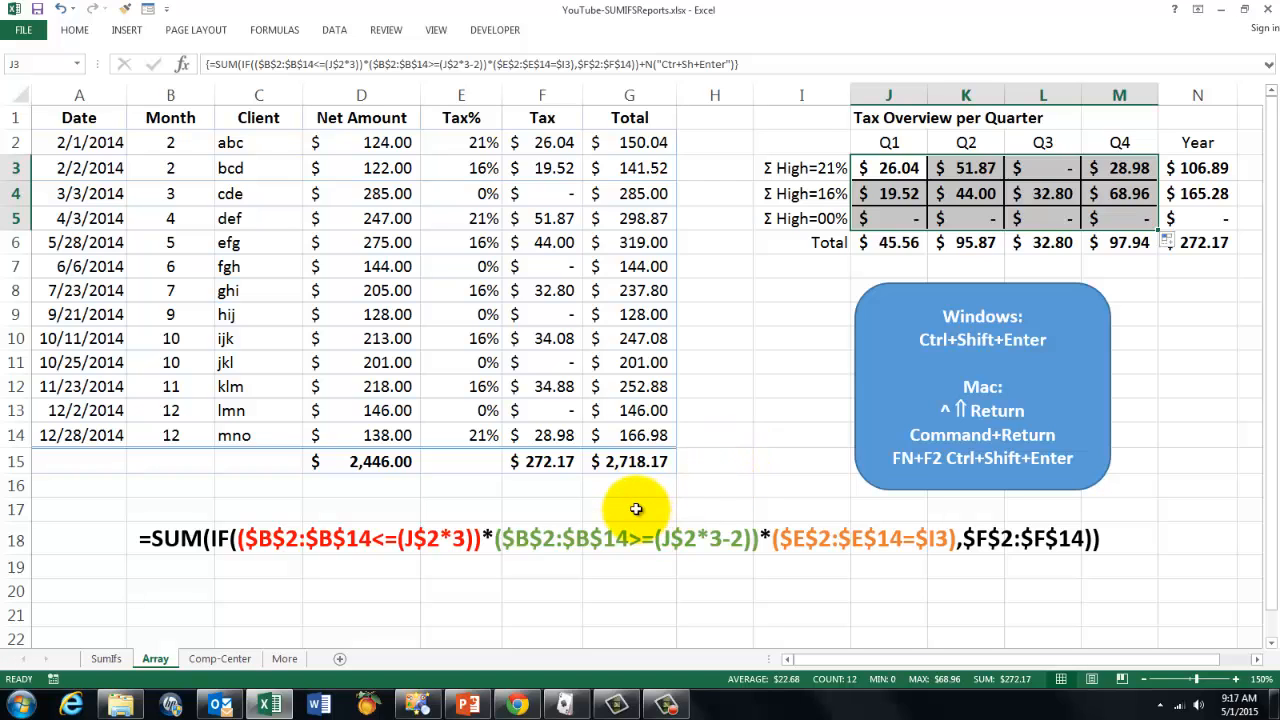
- Display formulas instead of values on the Array sheet and examine those in the Tax Overview per Quarter block
{"action": "key", "text": "ctrl+grave"}
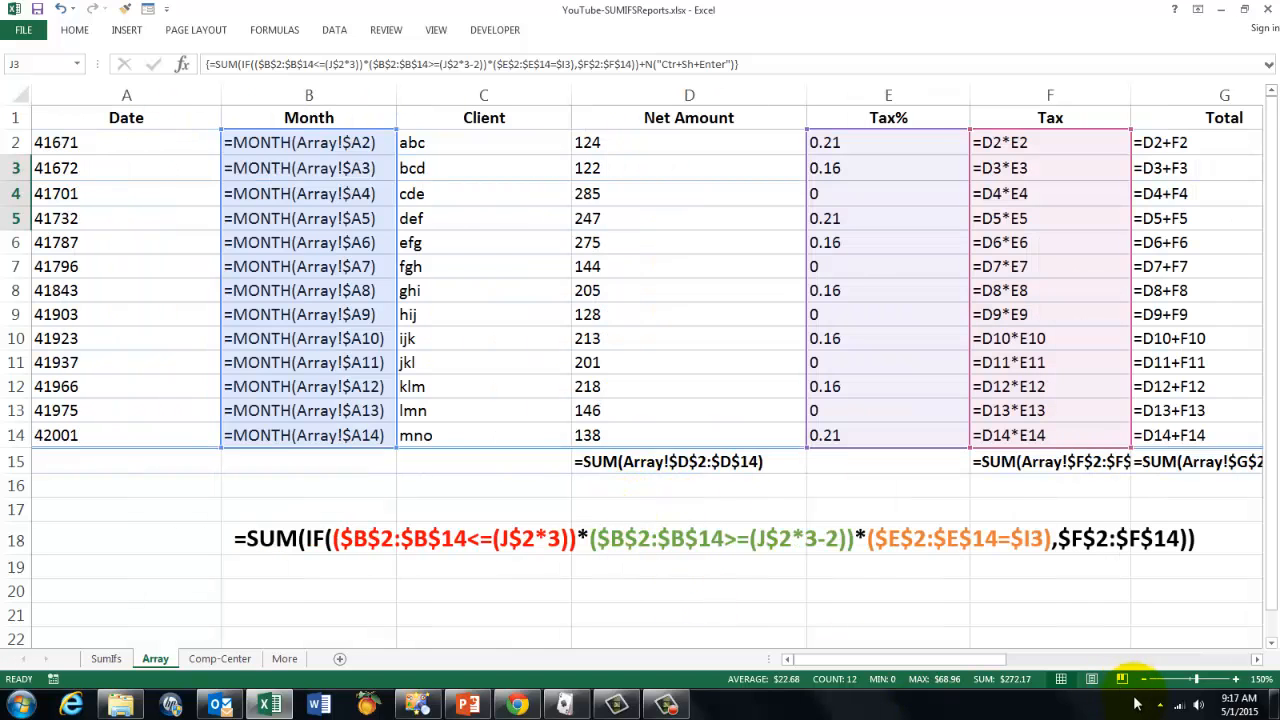
{"action": "left_click", "coordinate": [1257, 661]}
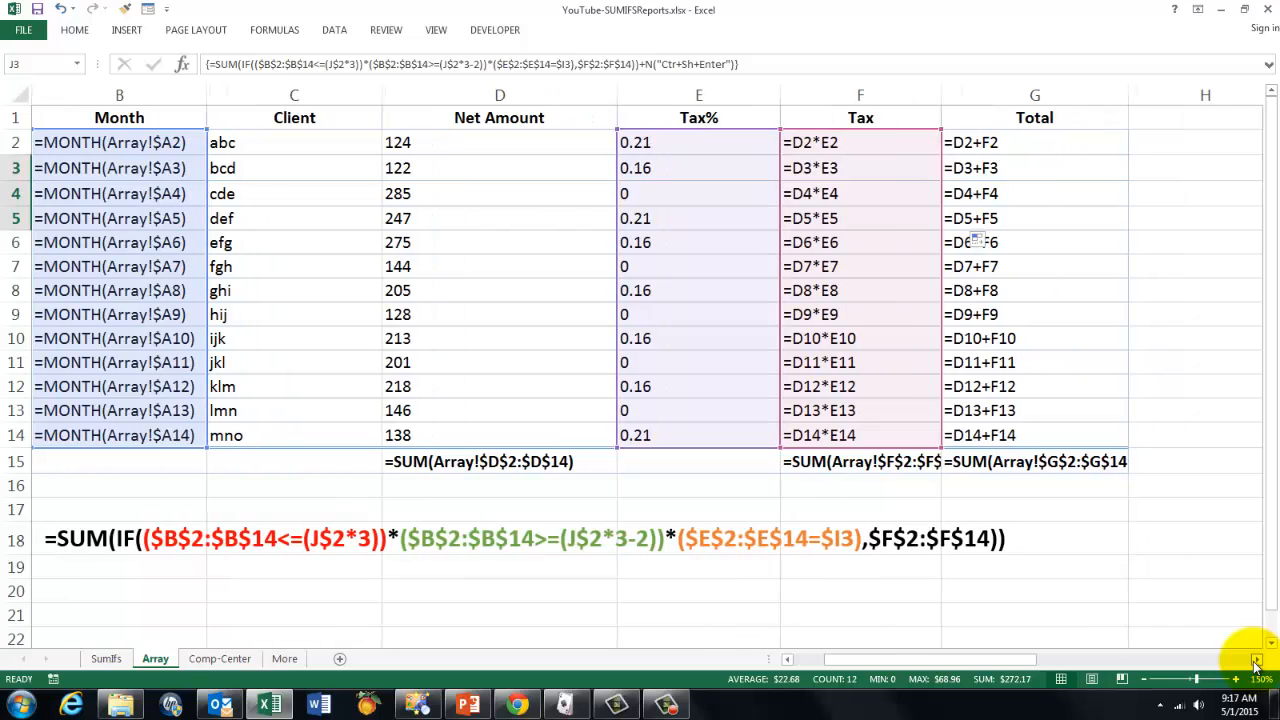
{"action": "left_click", "coordinate": [1257, 661]}
{"action": "left_click", "coordinate": [1257, 661]}
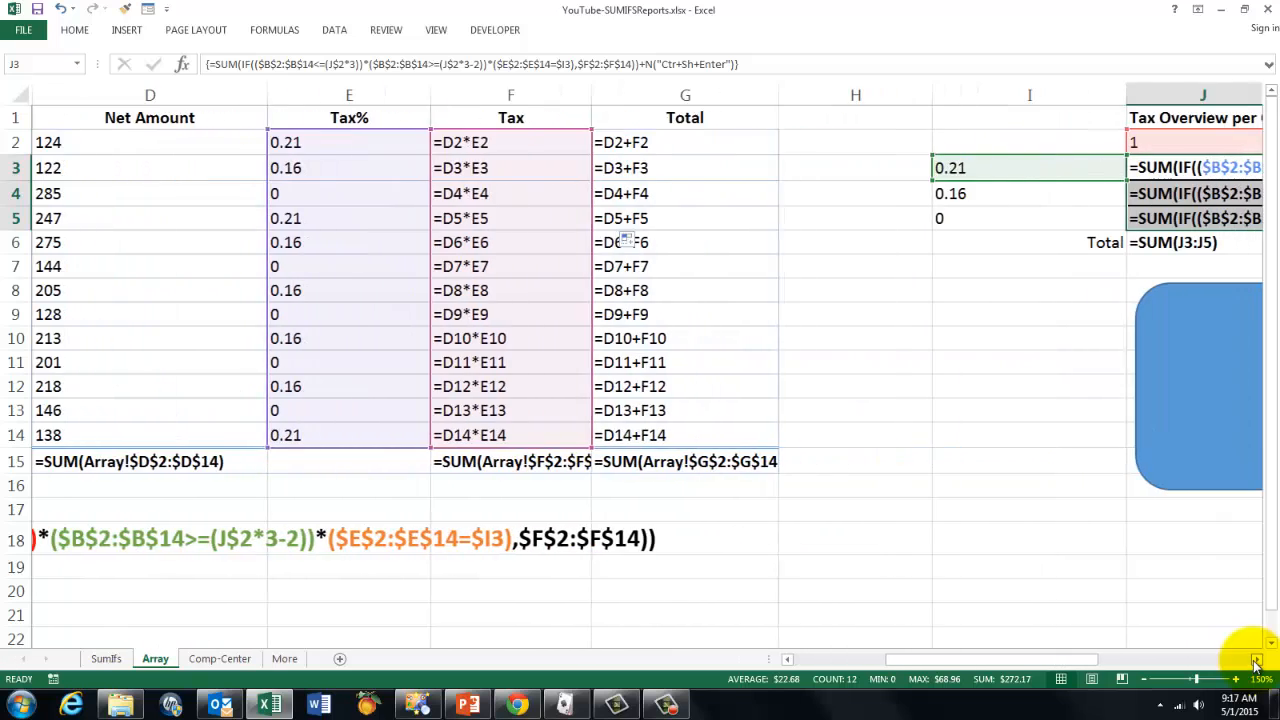
{"action": "left_click", "coordinate": [1257, 661]}
{"action": "left_click", "coordinate": [1257, 661]}
{"action": "left_click", "coordinate": [1257, 661]}
{"action": "left_click", "coordinate": [1257, 661]}
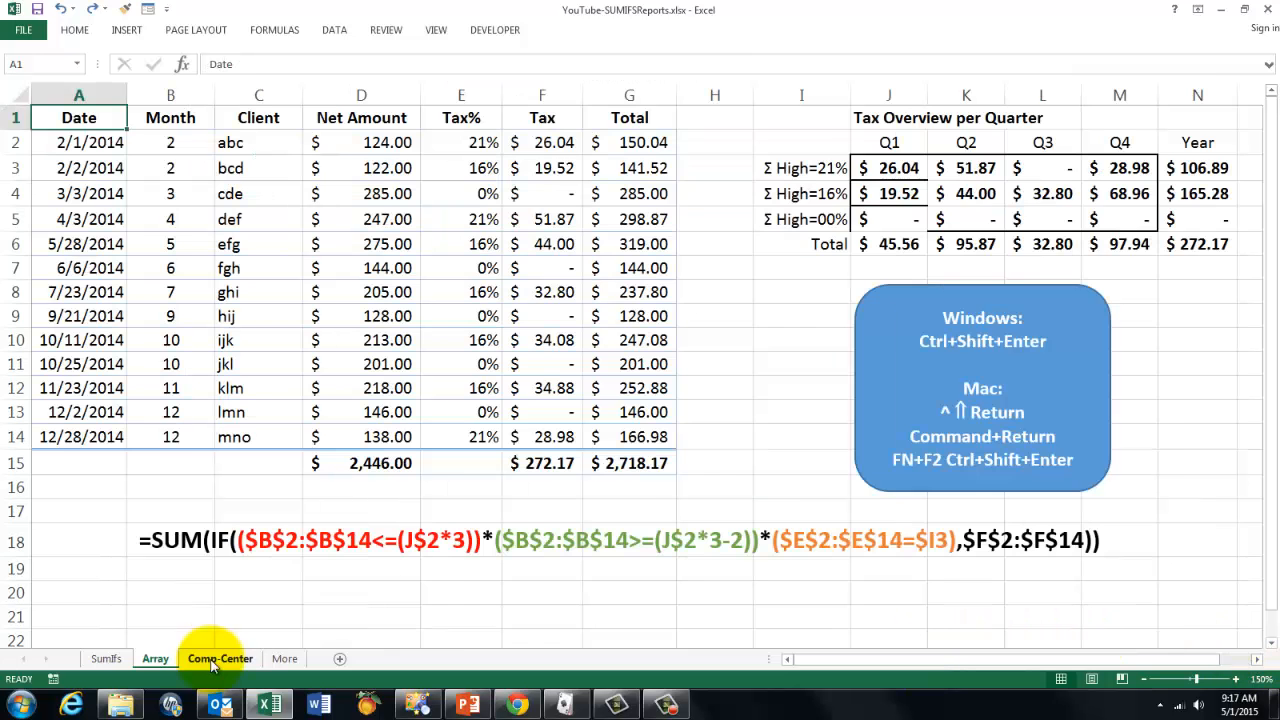
- On the Comp-Center sheet, delete the "Filter A1:B21 unique records" rectangle and clear cells E1:F9
{"action": "left_click", "coordinate": [220, 658]}
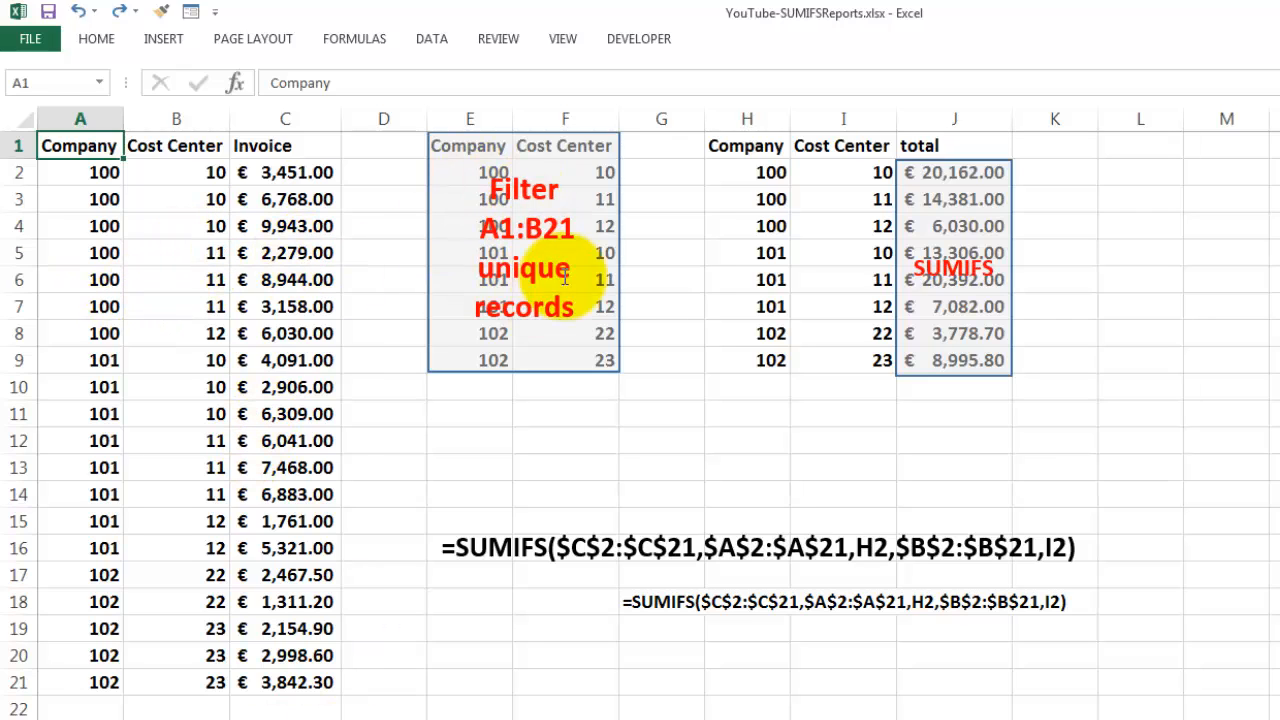
{"action": "left_click", "coordinate": [550, 137]}
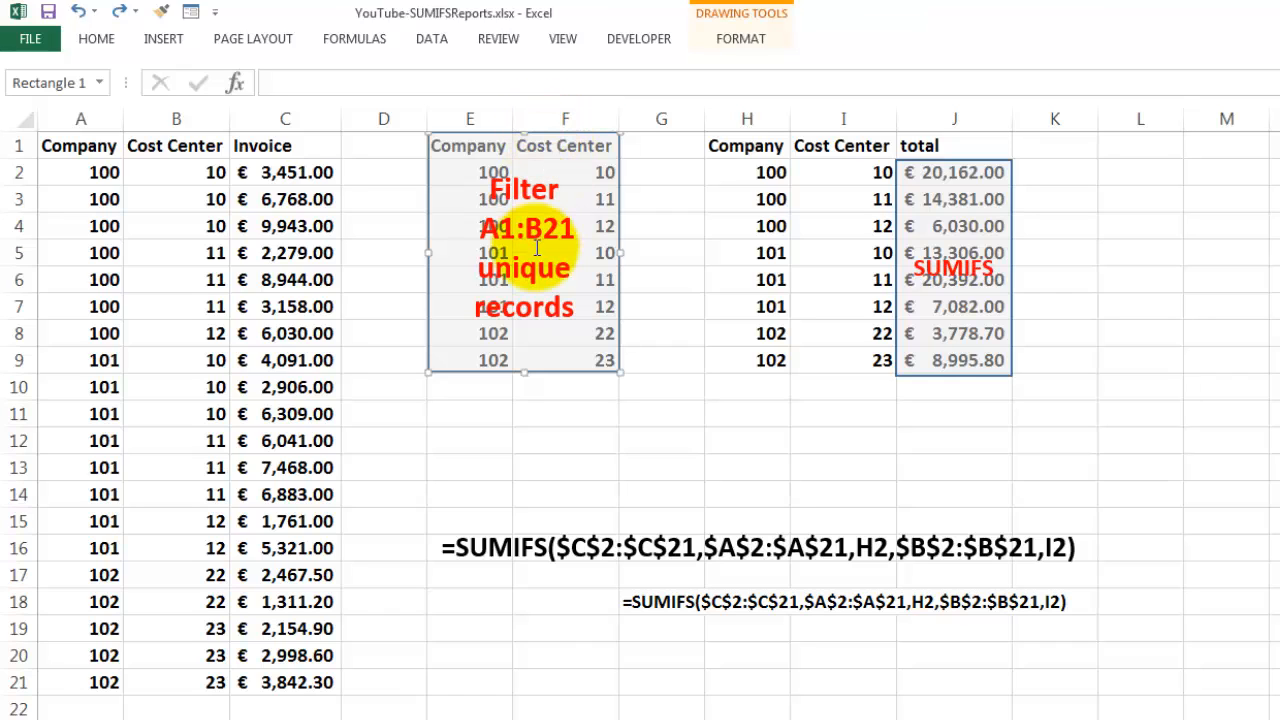
{"action": "key", "text": "Delete"}
{"action": "left_click_drag", "start_coordinate": [466, 150], "coordinate": [556, 358]}
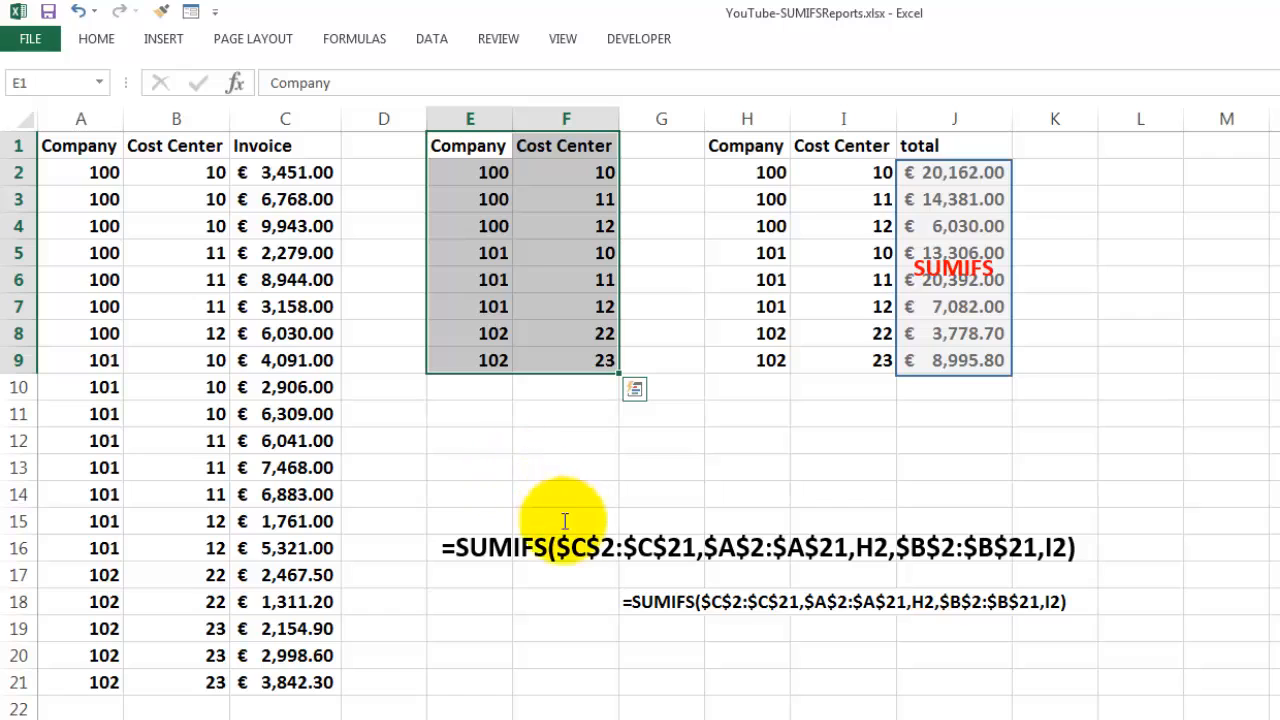
{"action": "key", "text": "Delete"}
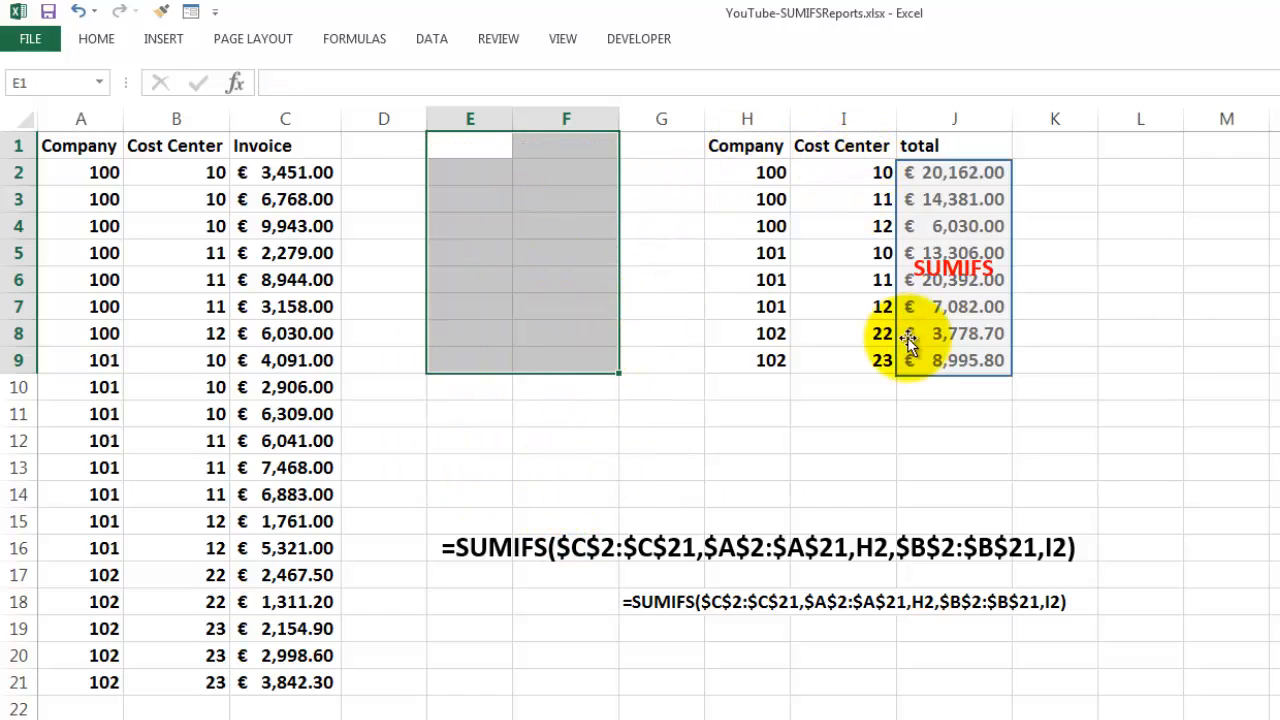
- Open the Advanced Filter for the Company and Cost Center list in A1:B21, keeping the dialog beside the data
{"action": "left_click", "coordinate": [57, 145]}
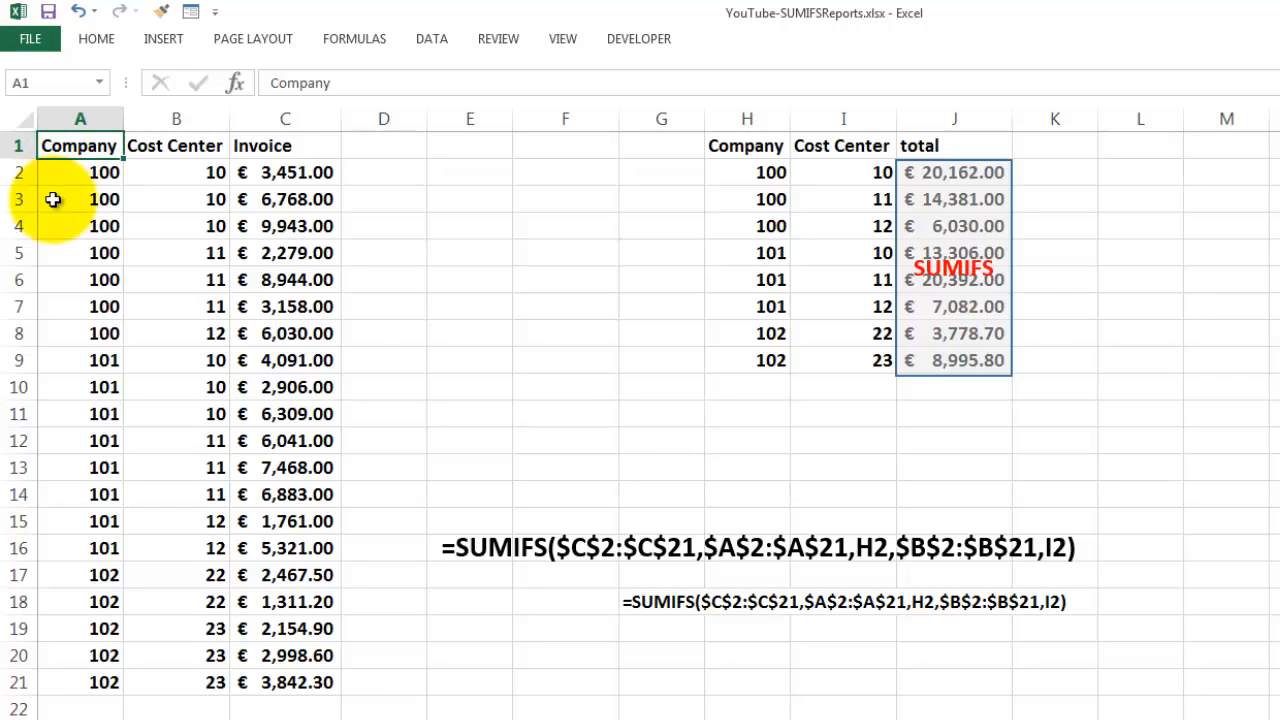
{"action": "key", "text": "ctrl+shift+Down"}
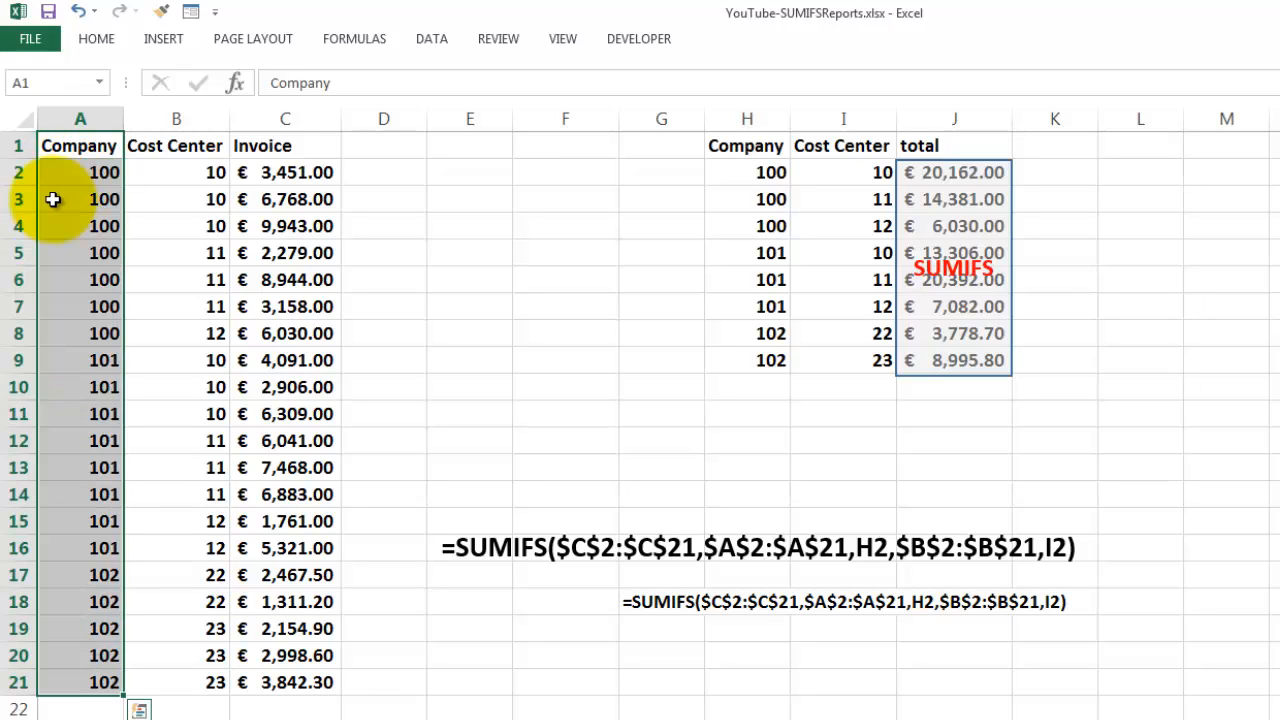
{"action": "key", "text": "shift+Right"}
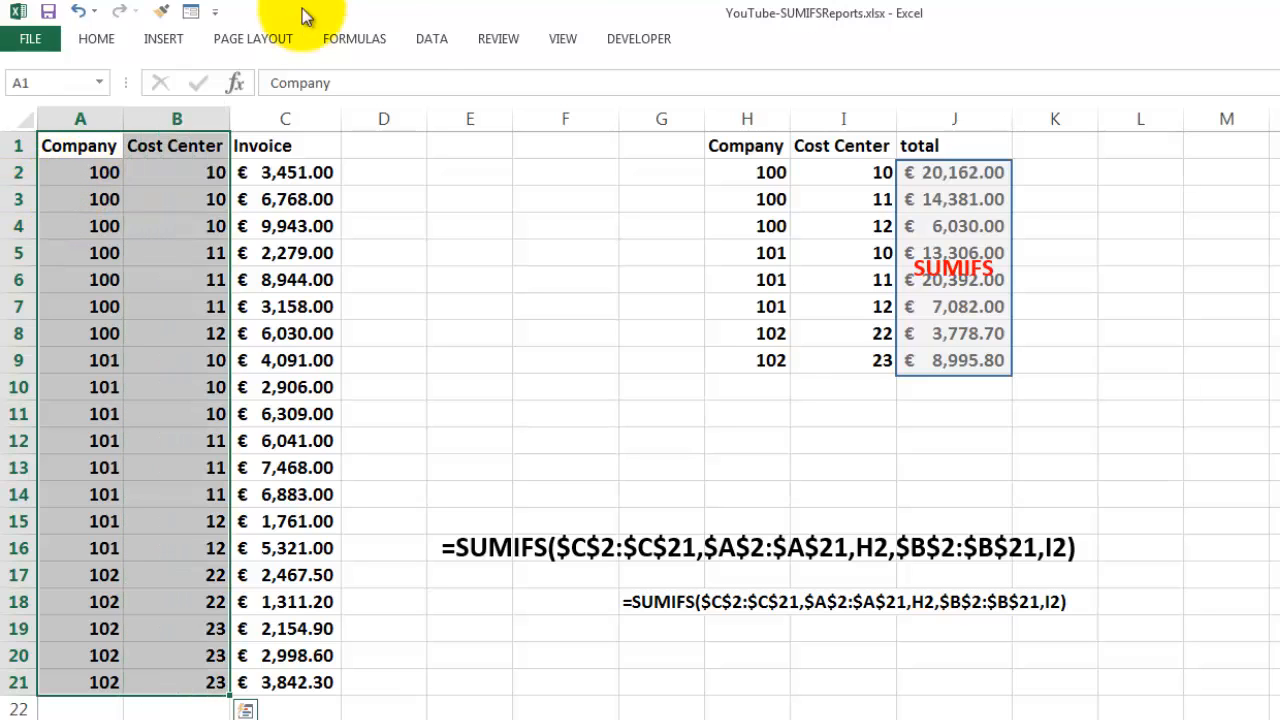
{"action": "left_click", "coordinate": [425, 40]}
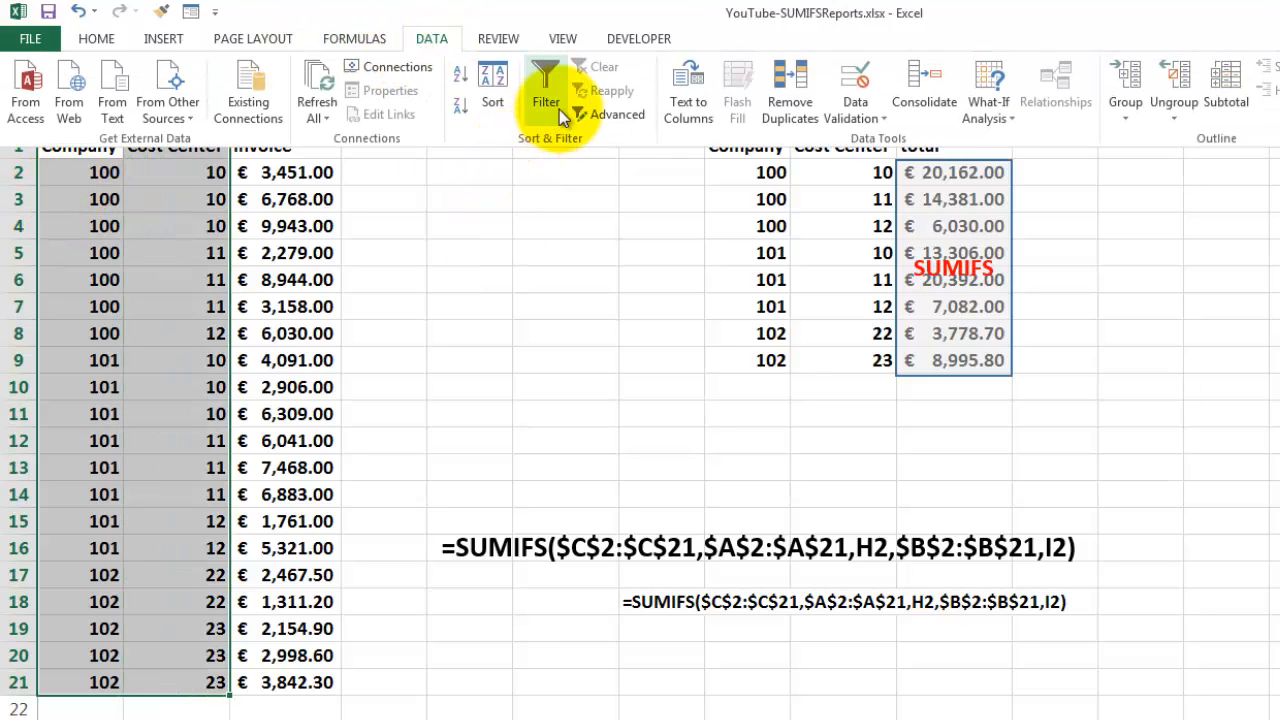
{"action": "left_click", "coordinate": [616, 116]}
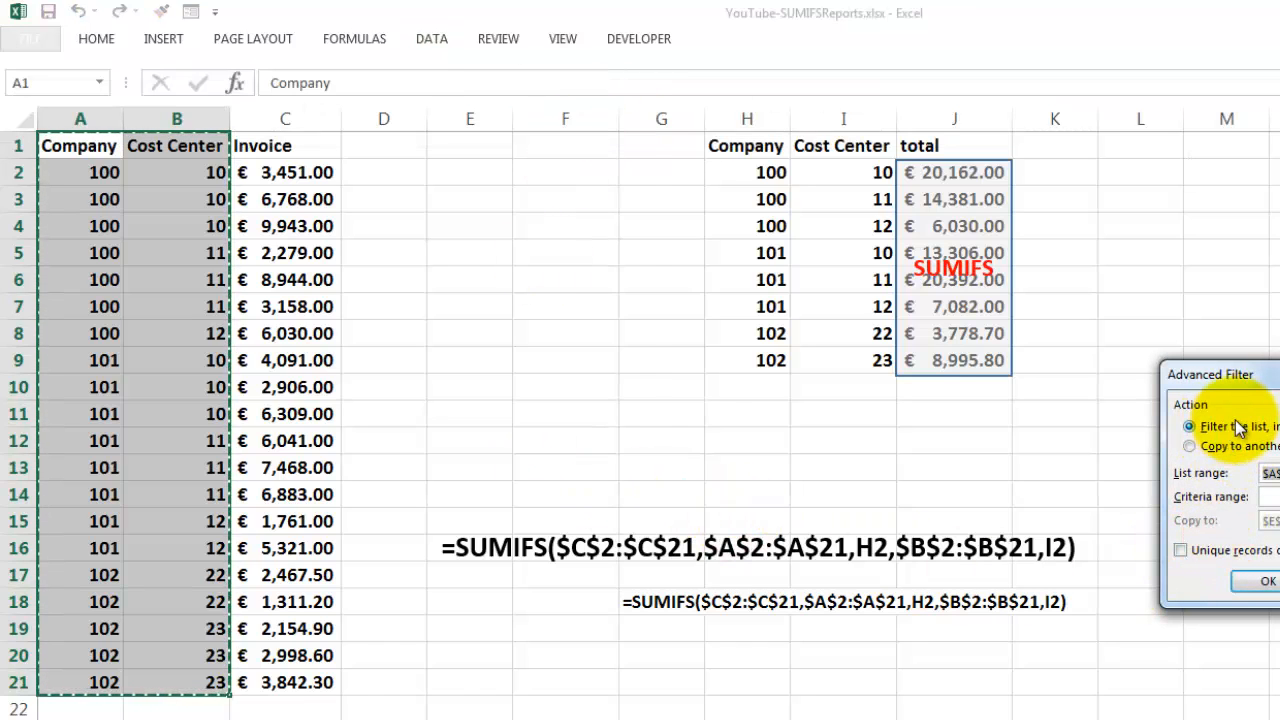
{"action": "left_click", "coordinate": [1268, 496]}
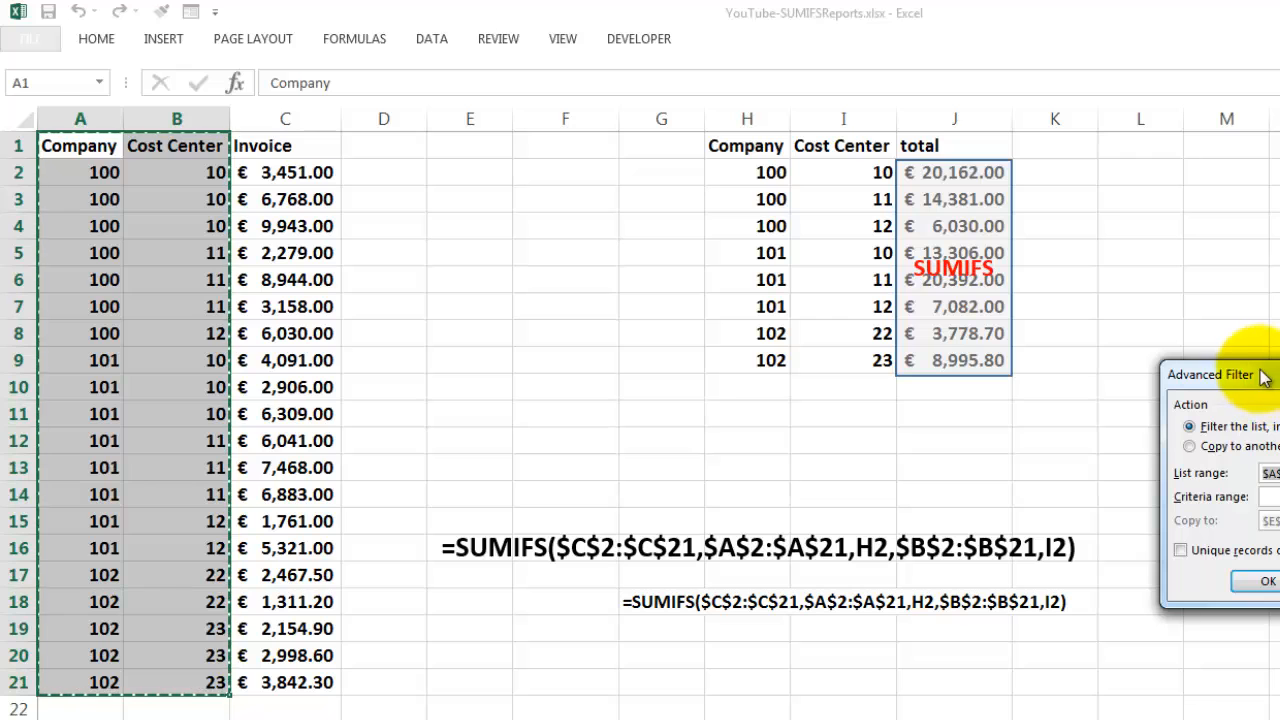
{"action": "left_click_drag", "start_coordinate": [1268, 378], "coordinate": [484, 198]}
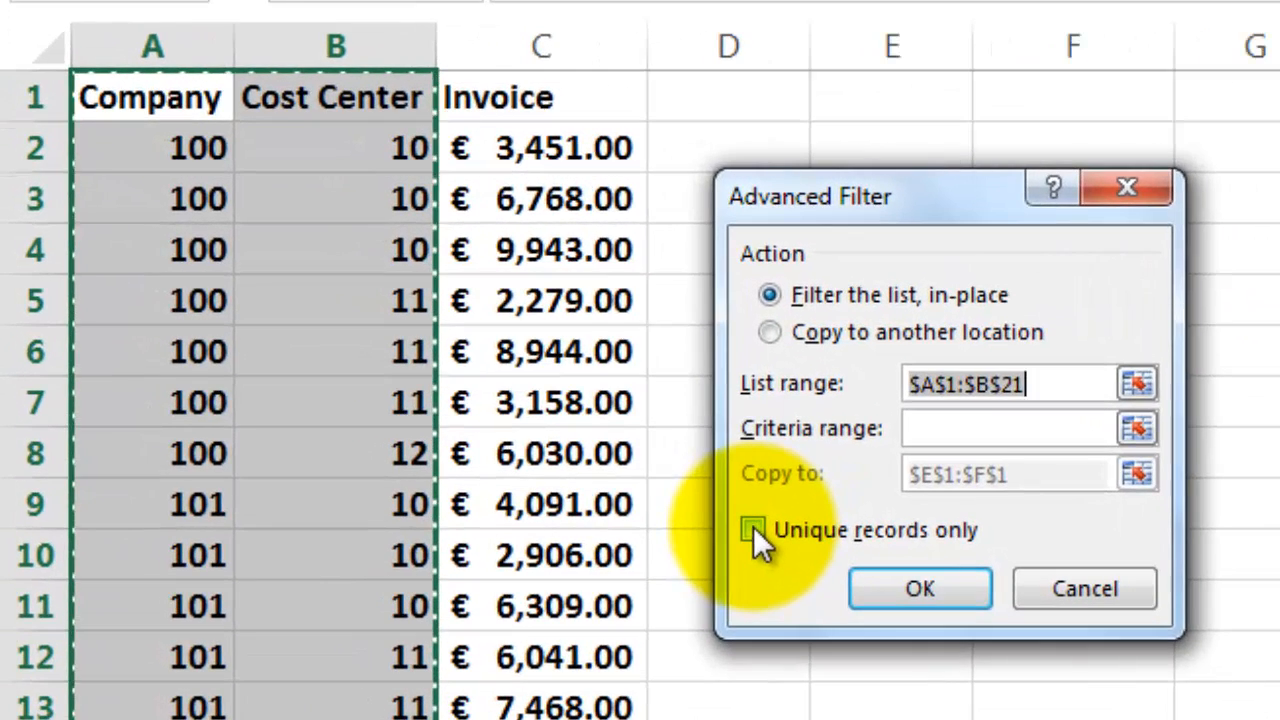
- Copy only the unique records of A1:B21 to another location, with $E$1 as the destination
{"action": "left_click", "coordinate": [490, 415]}
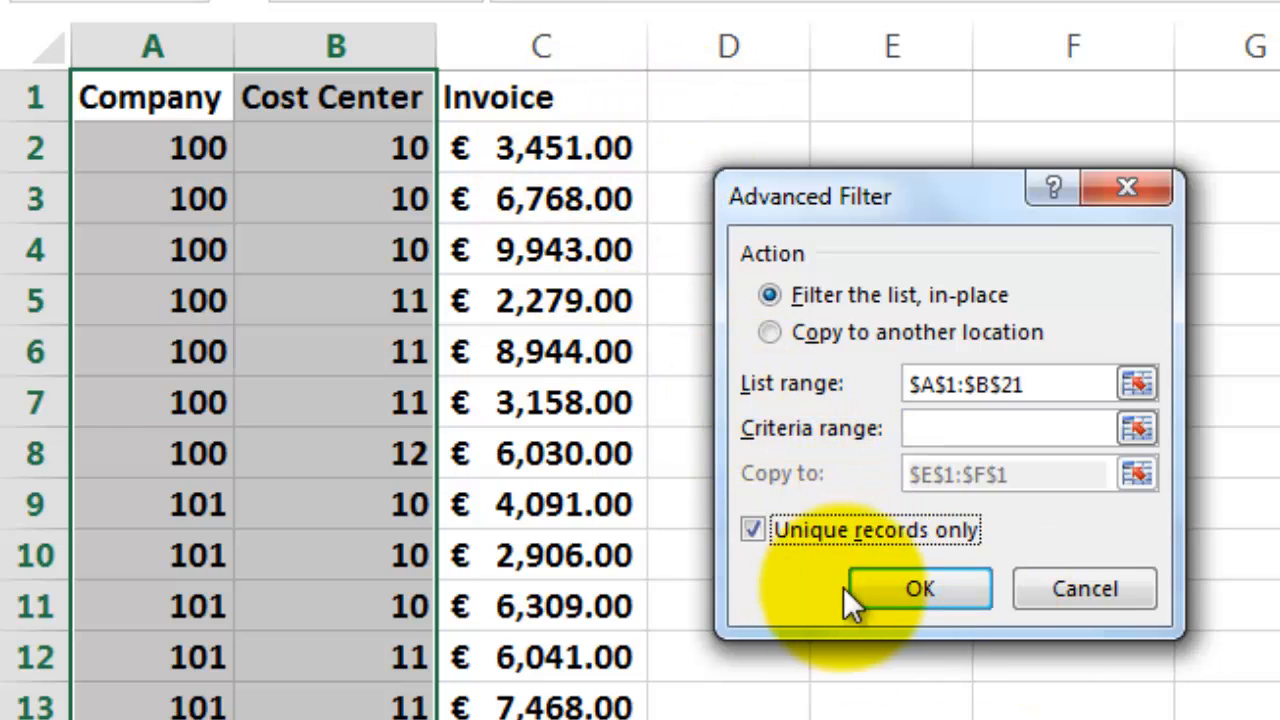
{"action": "left_click", "coordinate": [772, 330]}
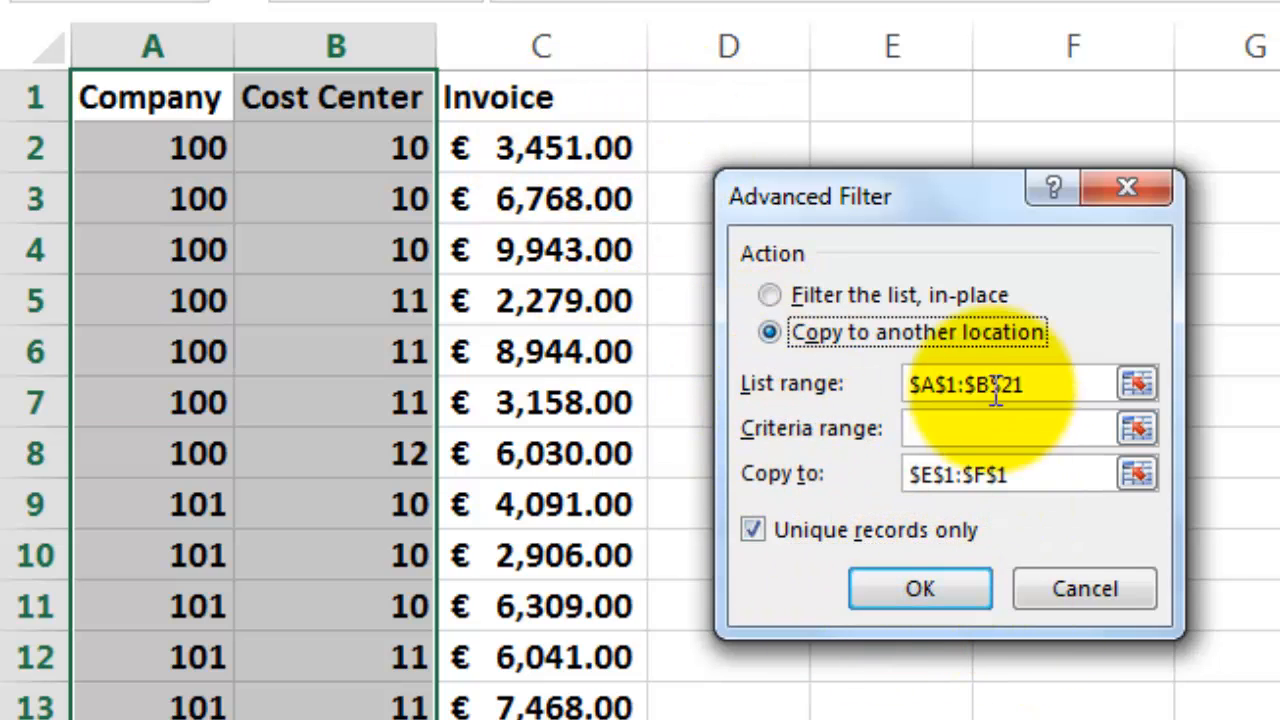
{"action": "left_click_drag", "start_coordinate": [935, 191], "coordinate": [935, 254]}
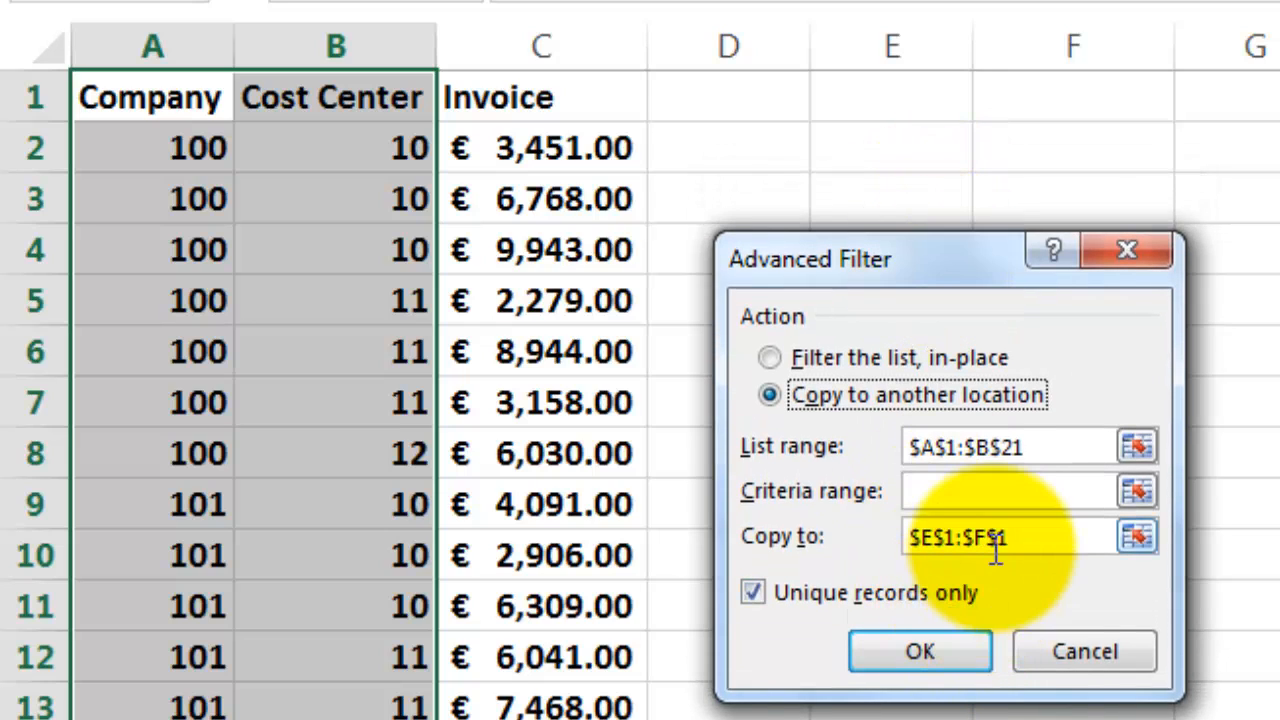
{"action": "left_click_drag", "start_coordinate": [1018, 537], "coordinate": [950, 580]}
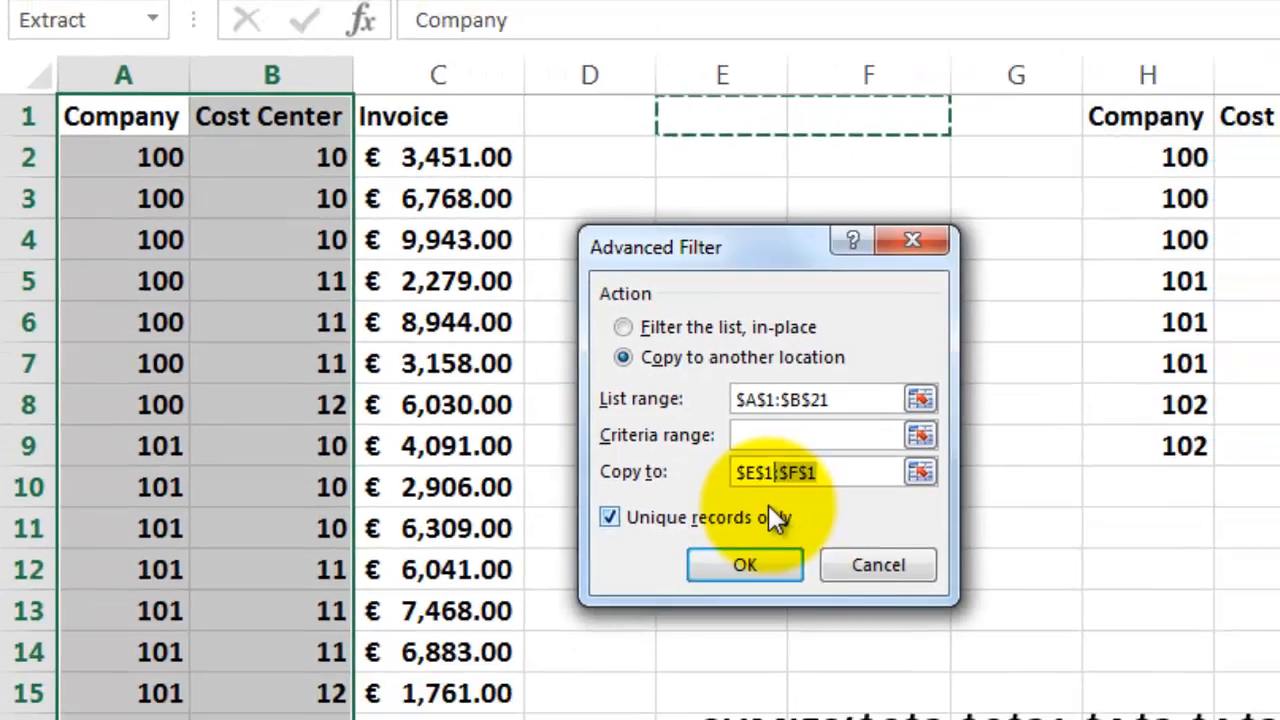
{"action": "key", "text": "Delete"}
{"action": "left_click", "coordinate": [478, 436]}
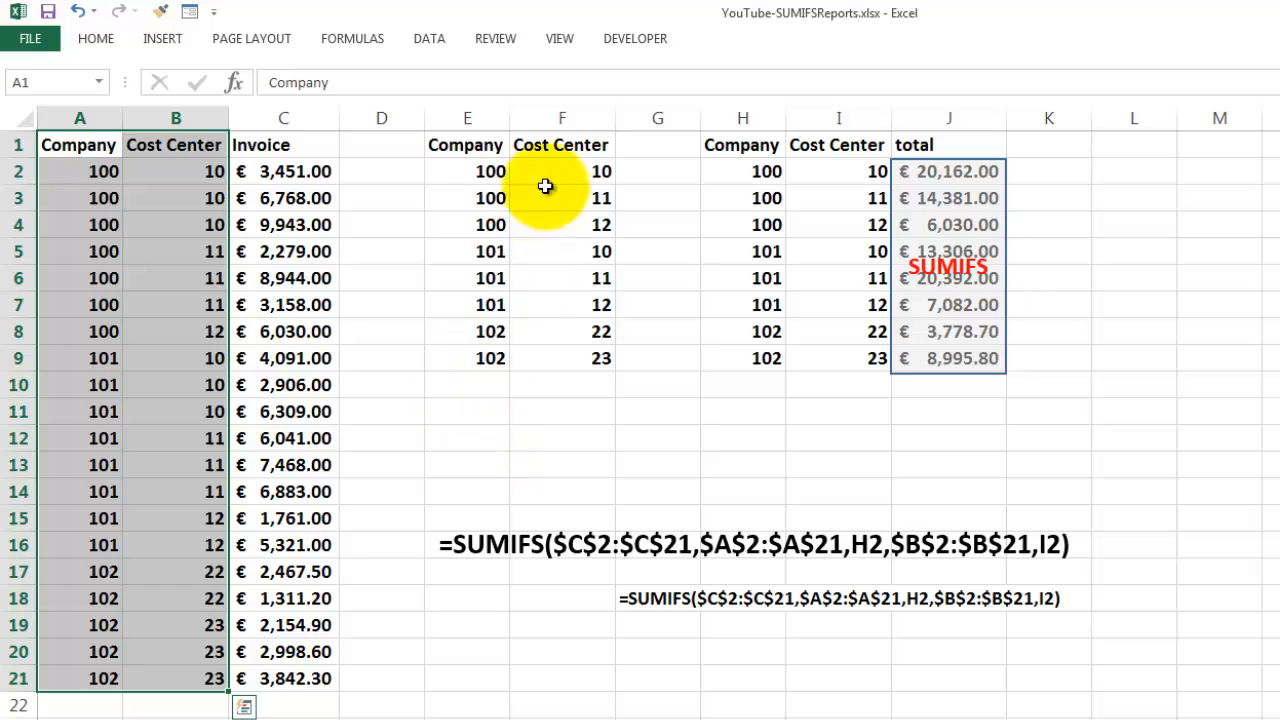
- Examine the unique Company and Cost Center combinations in E2:F9 and the matching report entries in H2 and I2
{"action": "left_click_drag", "start_coordinate": [480, 171], "coordinate": [476, 224]}
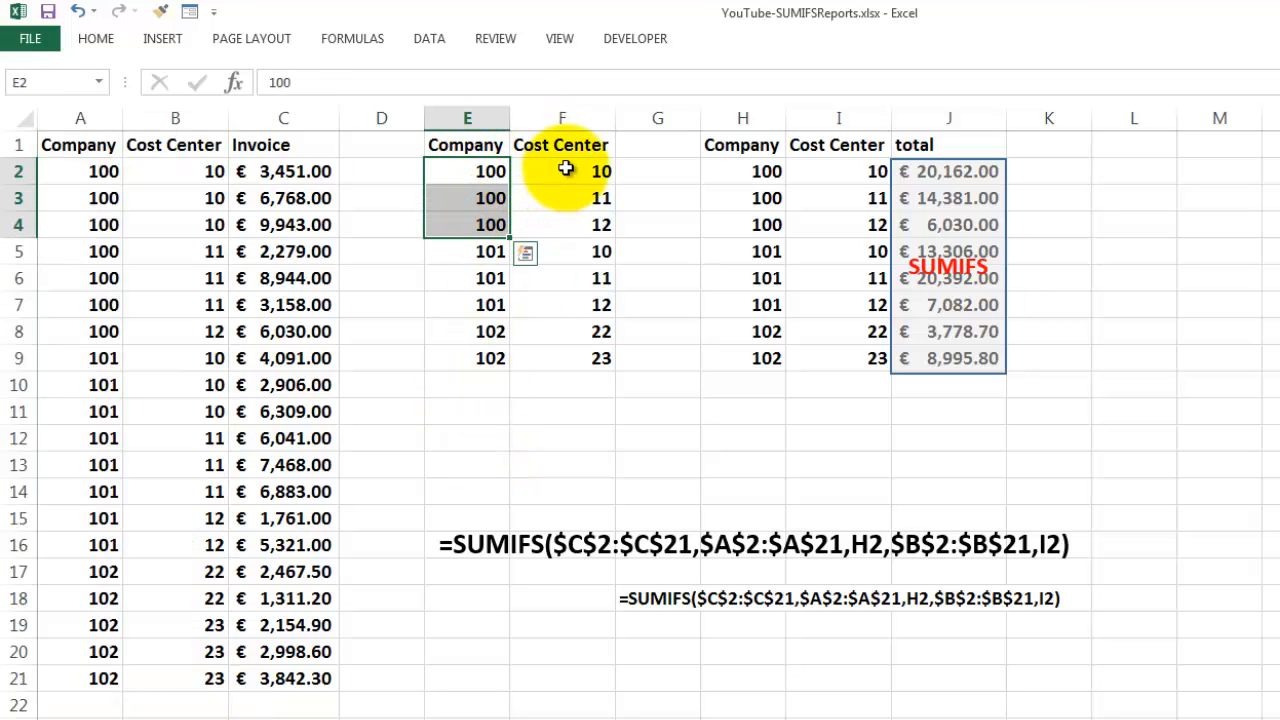
{"action": "left_click_drag", "start_coordinate": [566, 171], "coordinate": [566, 221]}
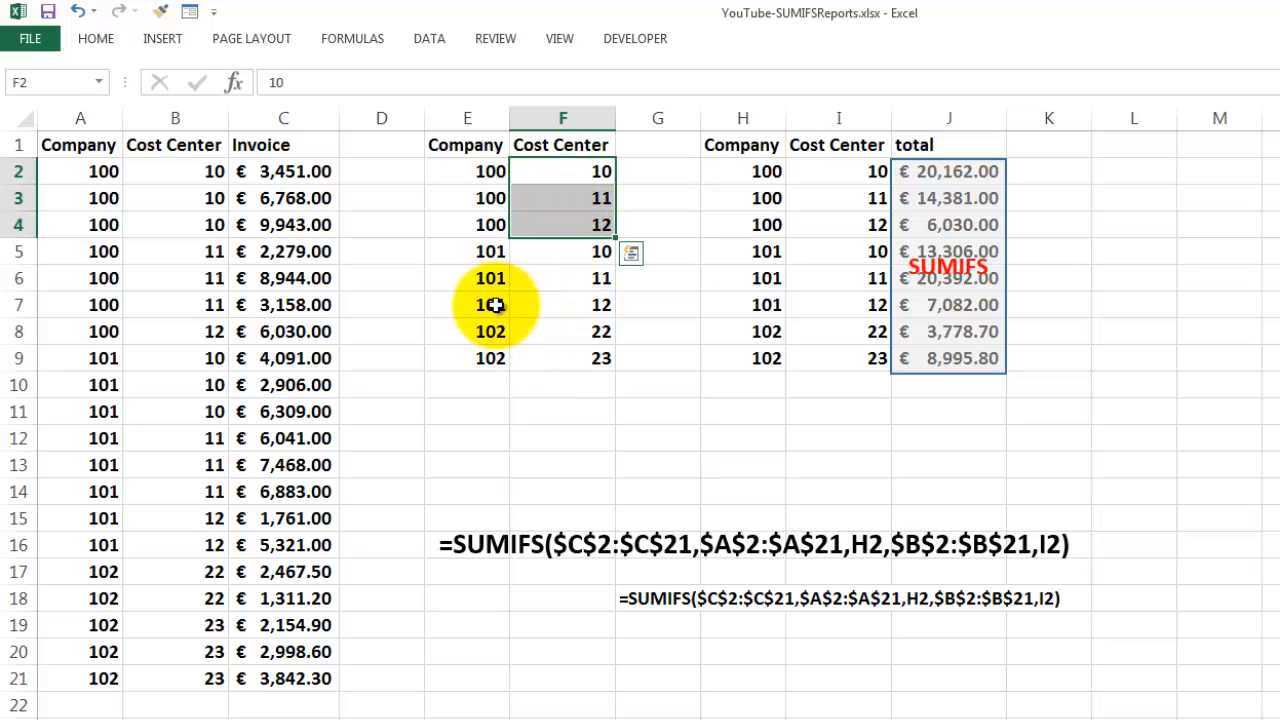
{"action": "left_click_drag", "start_coordinate": [466, 334], "coordinate": [469, 355]}
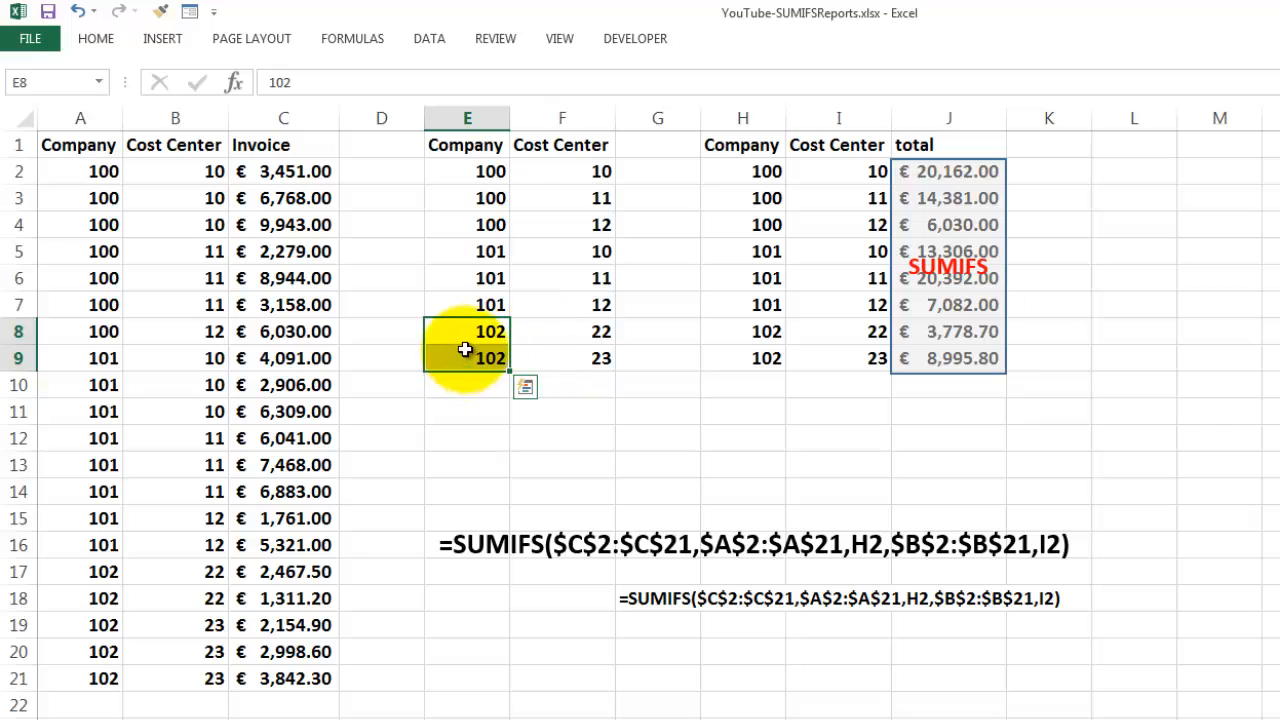
{"action": "left_click", "coordinate": [760, 172]}
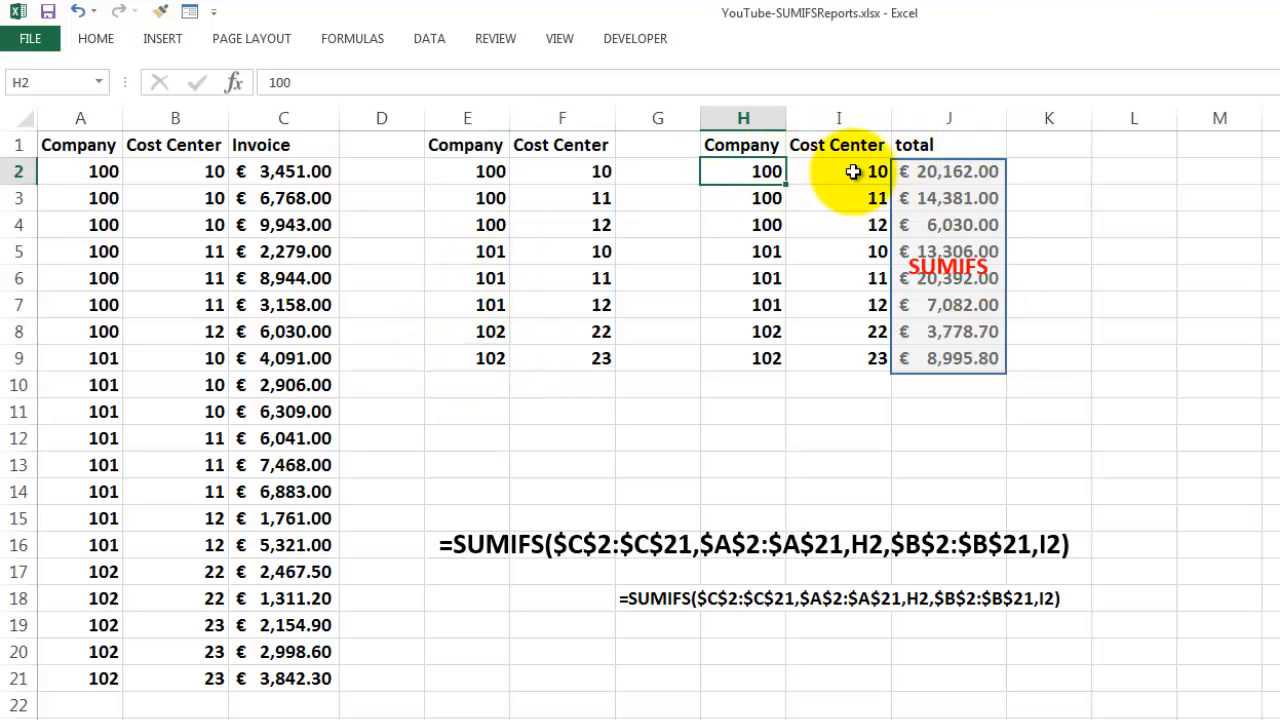
{"action": "left_click", "coordinate": [850, 172]}
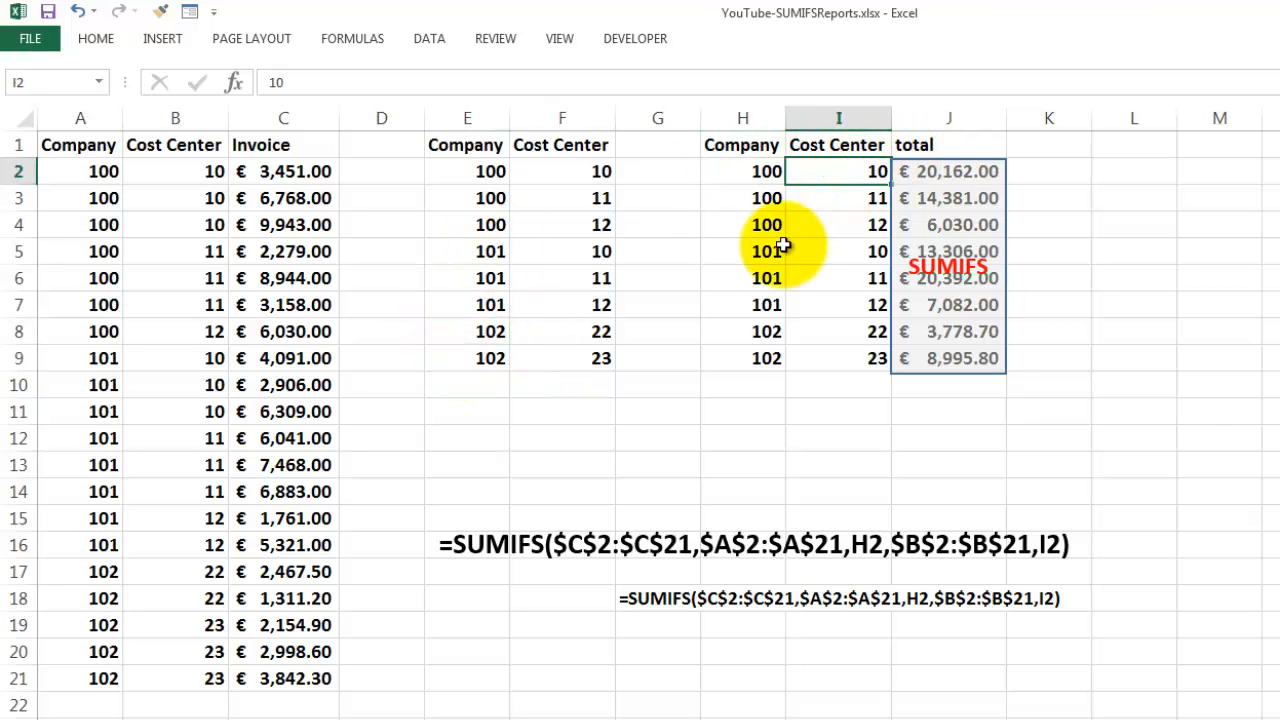
- Delete the SUMIFS rectangle covering the totals in J2:J9 and select cell J2
{"action": "left_click", "coordinate": [945, 173]}
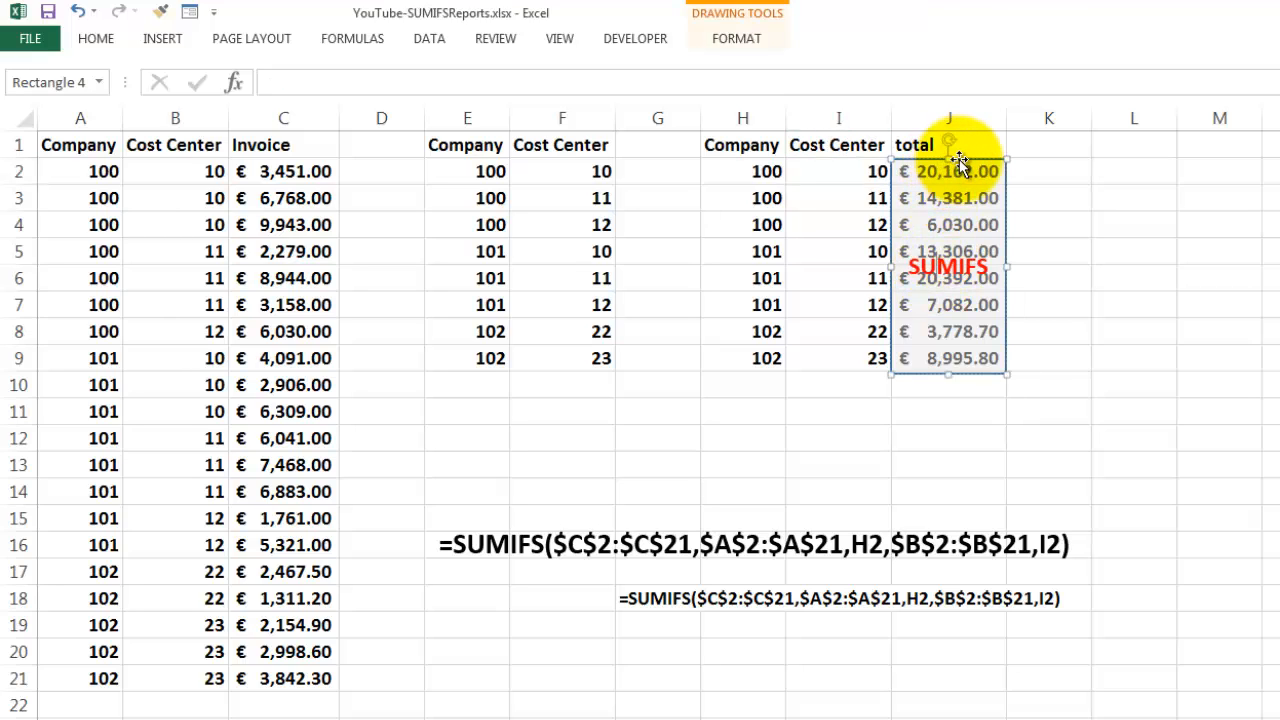
{"action": "key", "text": "Delete"}
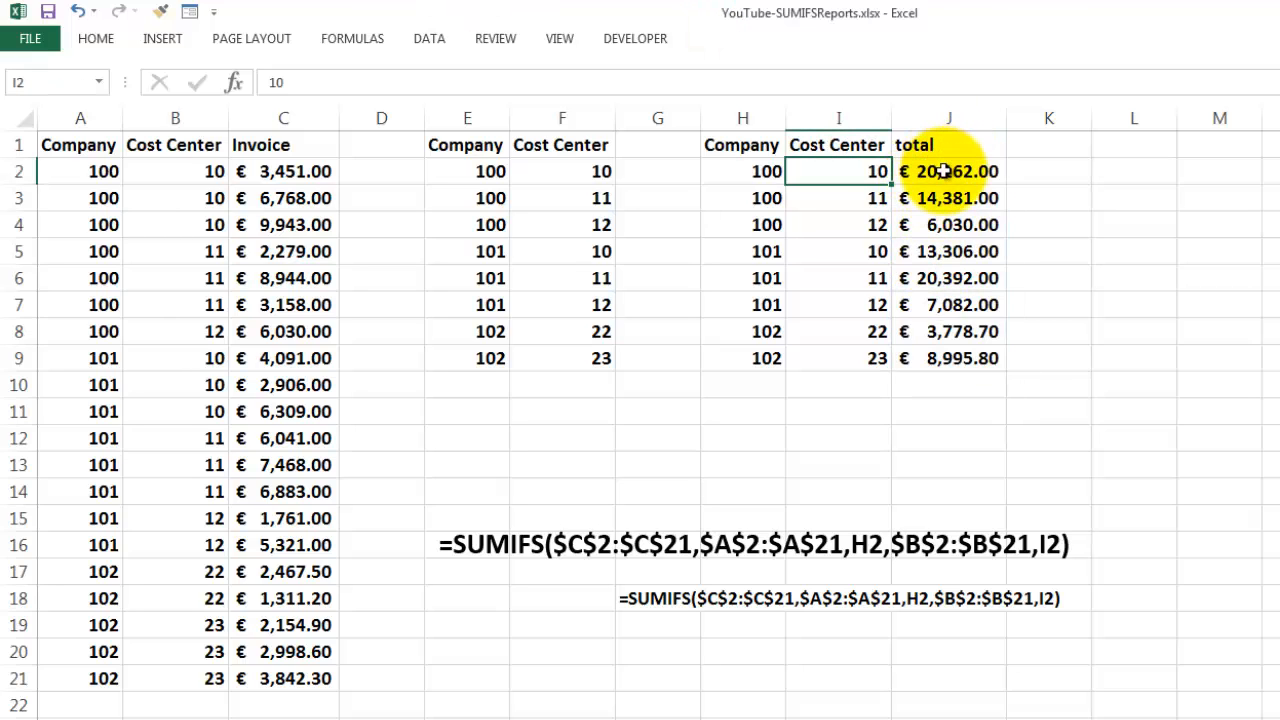
{"action": "left_click", "coordinate": [940, 177]}
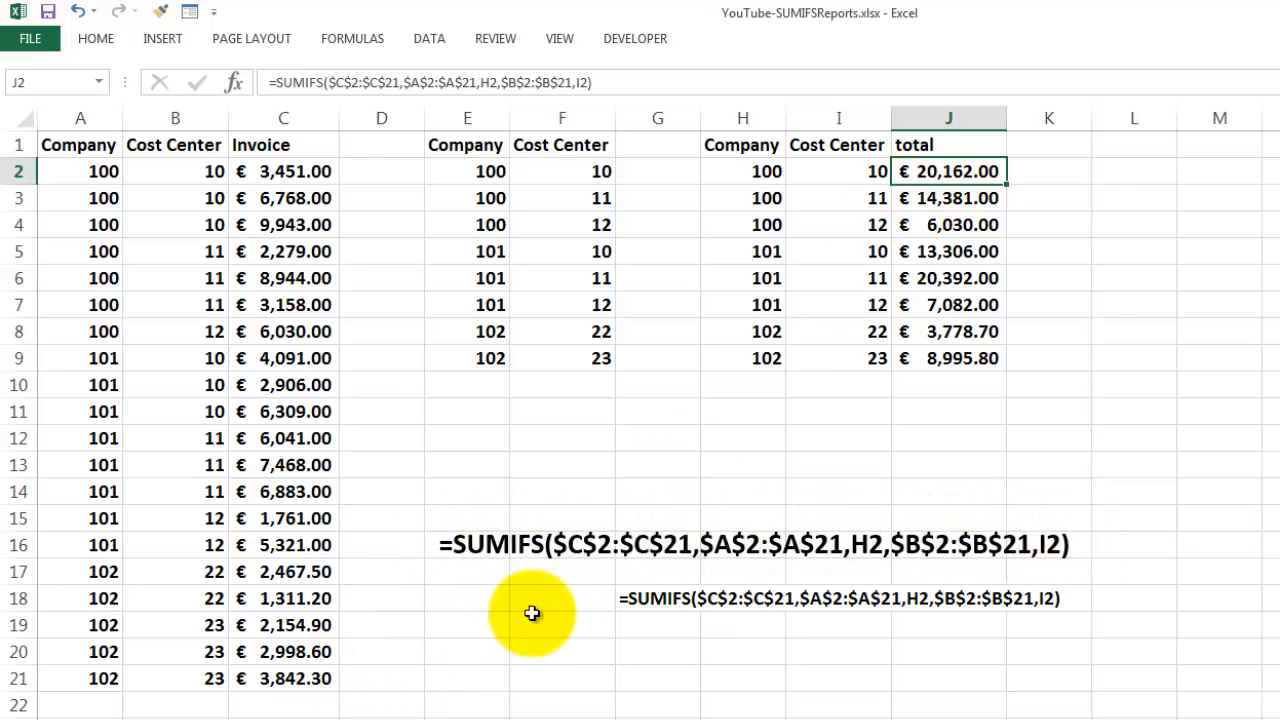
- Examine the sum range, criteria ranges and criteria of the SUMIFS function in J2 without changing them
{"action": "left_click", "coordinate": [235, 84]}
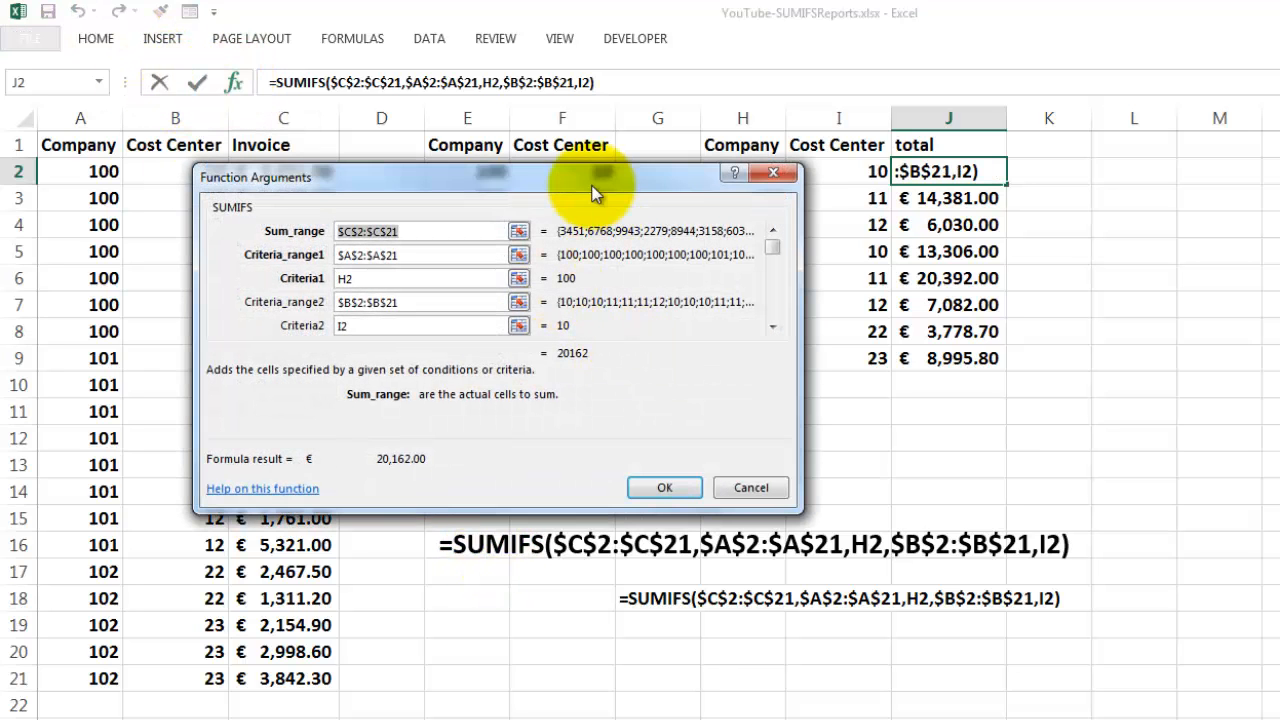
{"action": "left_click_drag", "start_coordinate": [595, 186], "coordinate": [1279, 173]}
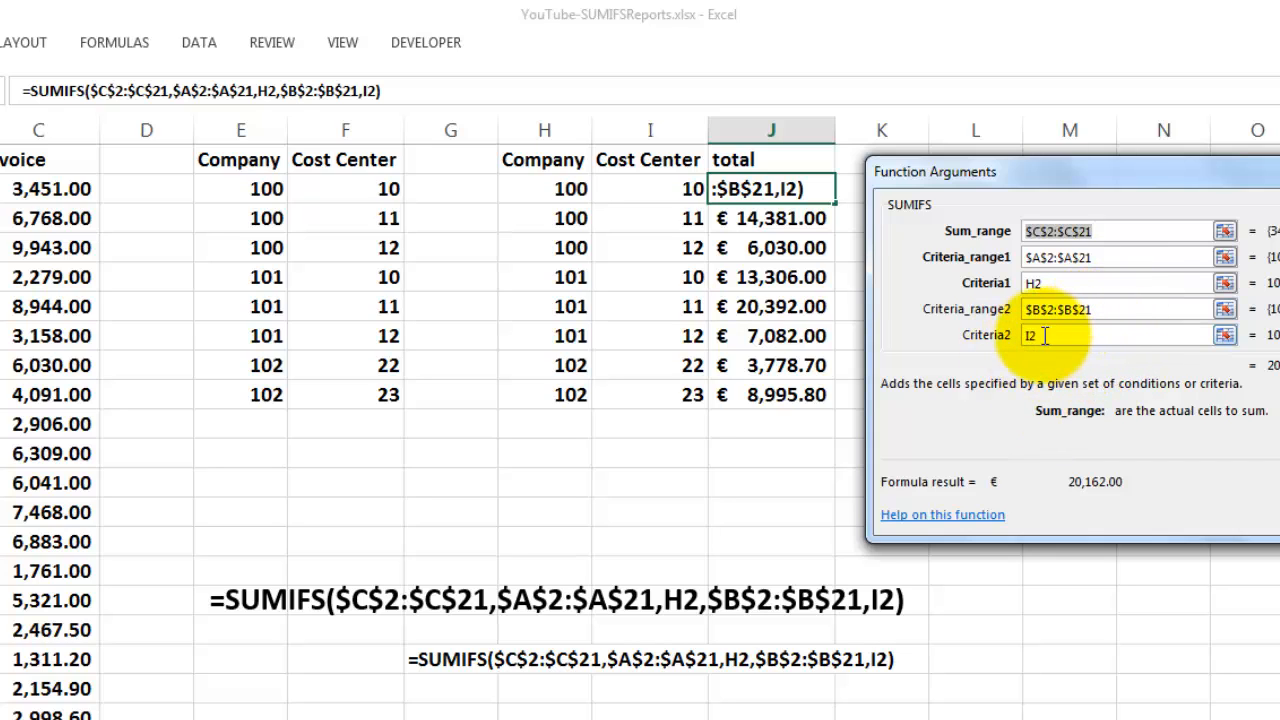
{"action": "key", "text": "Tab"}
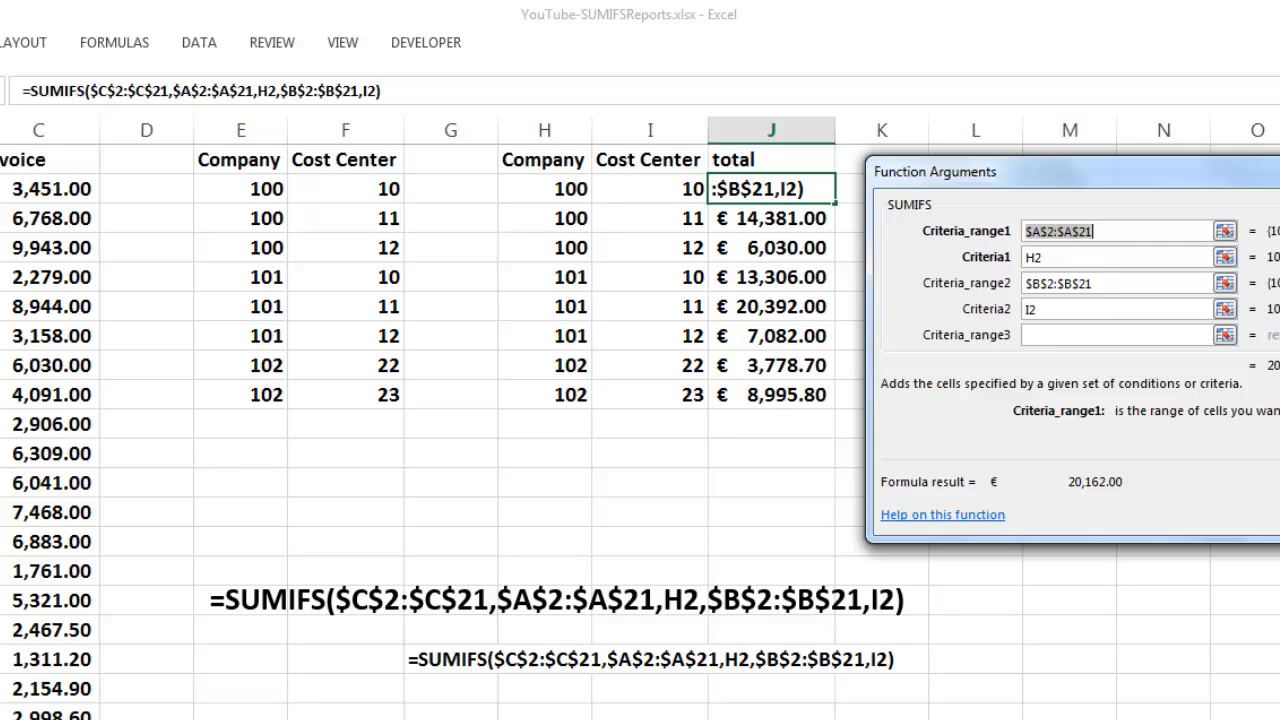
{"action": "key", "text": "Tab"}
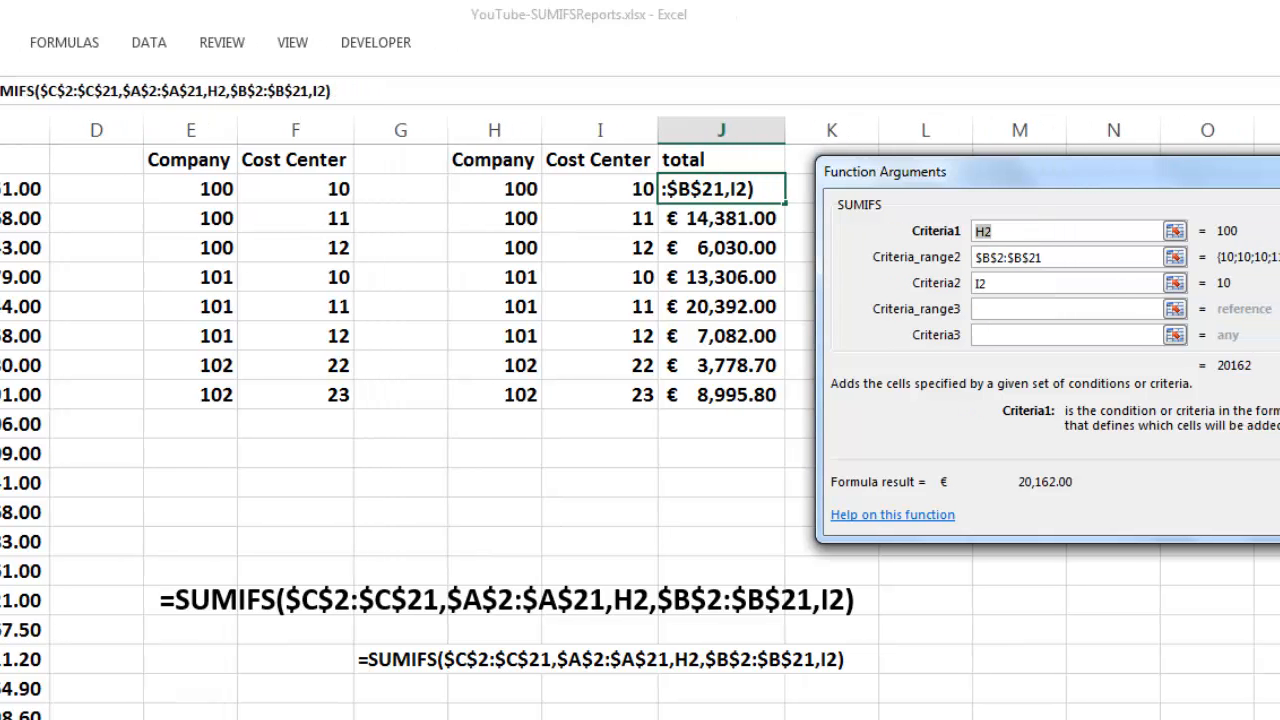
{"action": "key", "text": "Tab"}
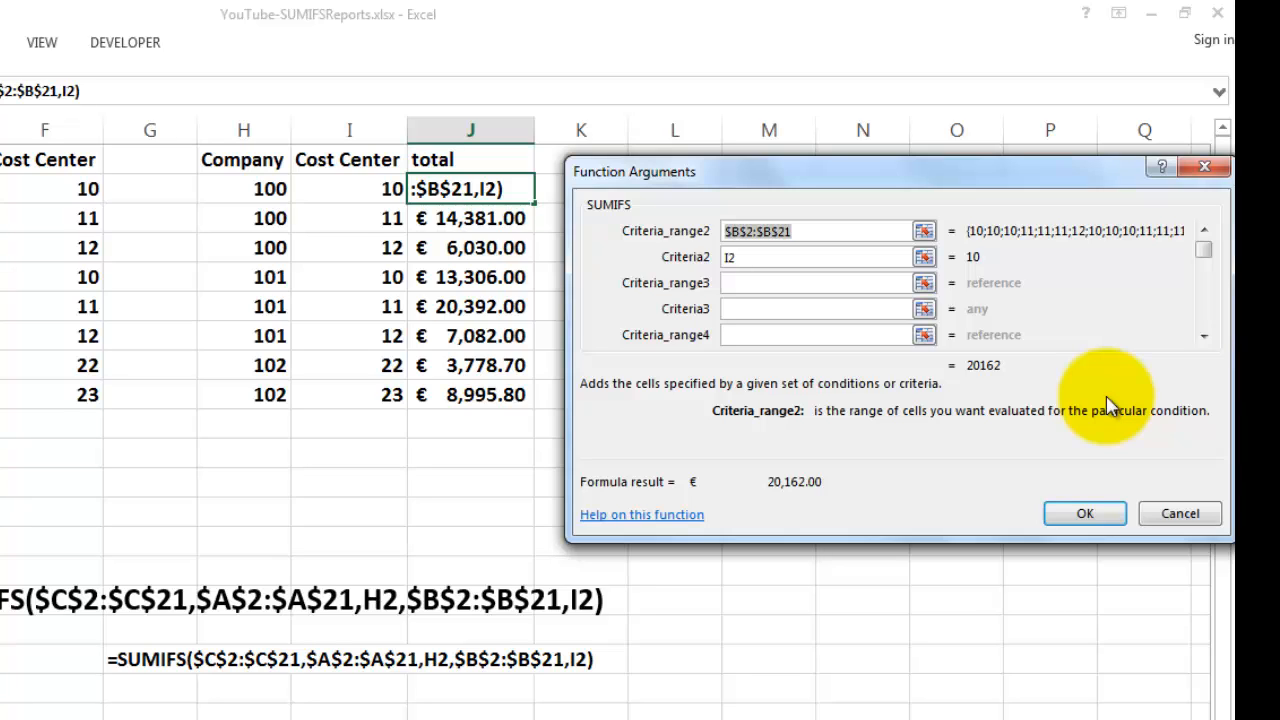
{"action": "left_click", "coordinate": [1180, 515]}
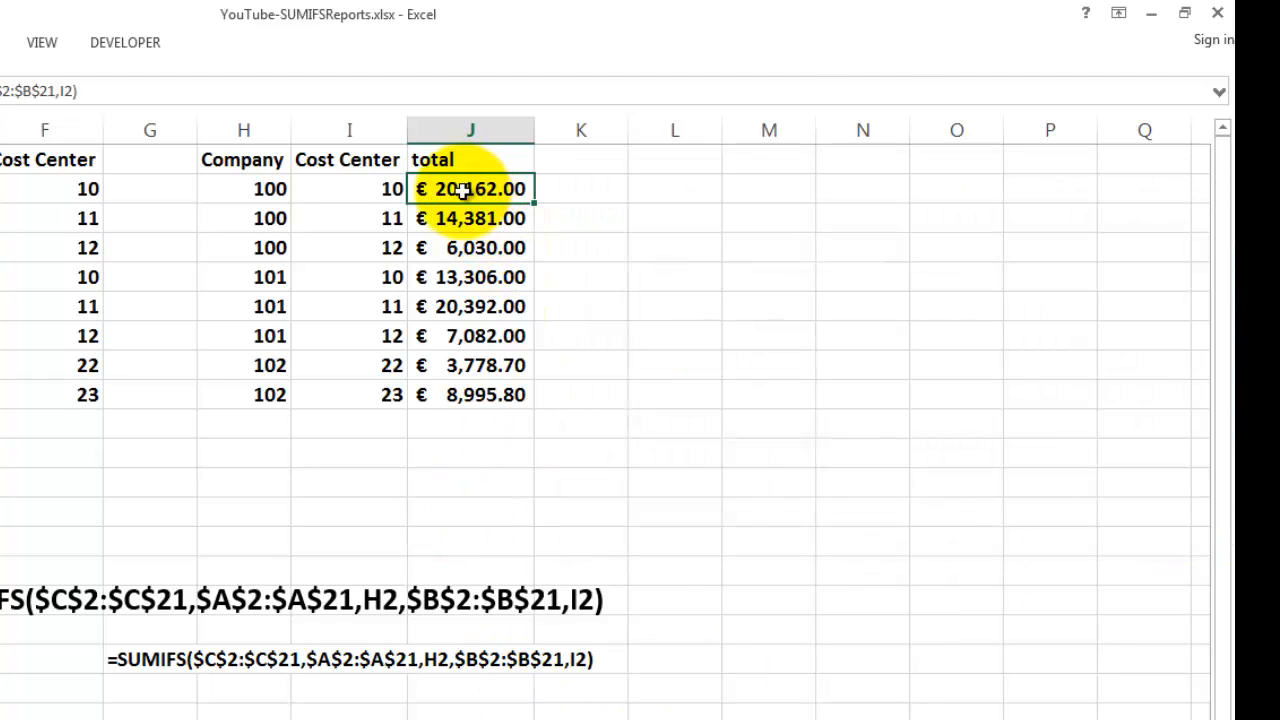
- Check the company and cost center criteria cells H2 and I2, and switch to the More sheet
{"action": "left_click", "coordinate": [237, 192]}
{"action": "left_click", "coordinate": [381, 193]}
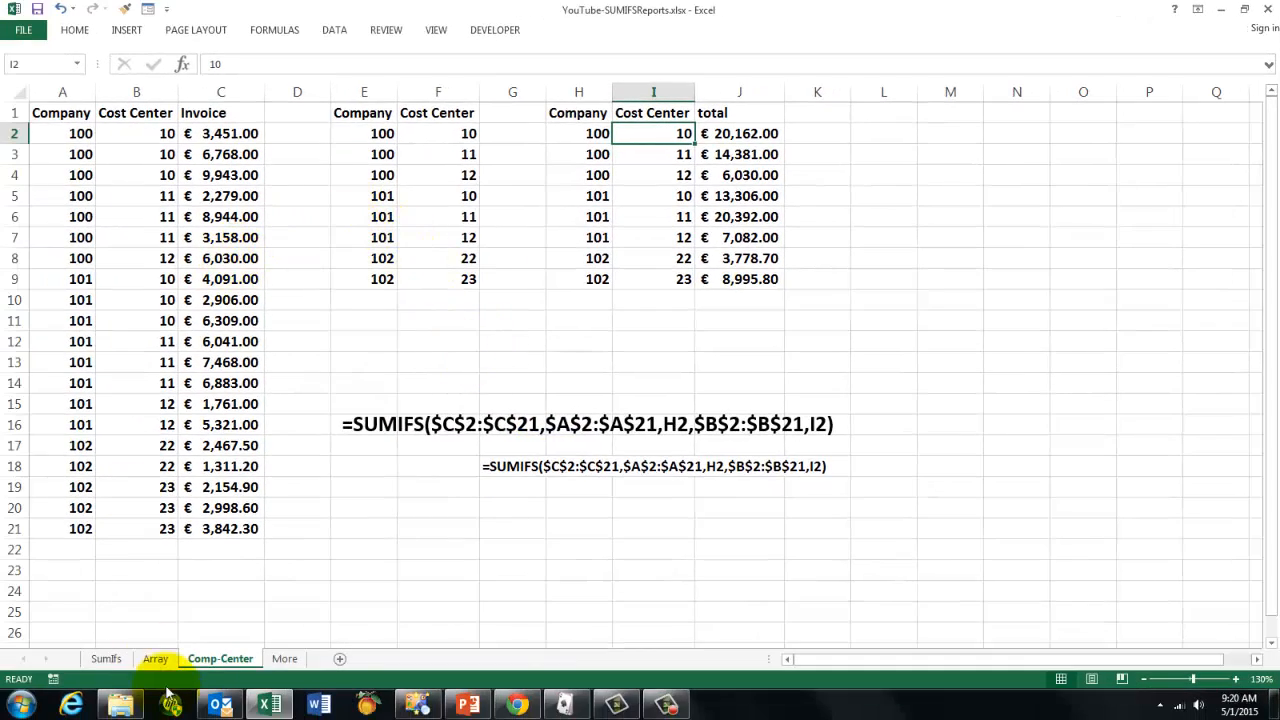
{"action": "left_click", "coordinate": [284, 661]}
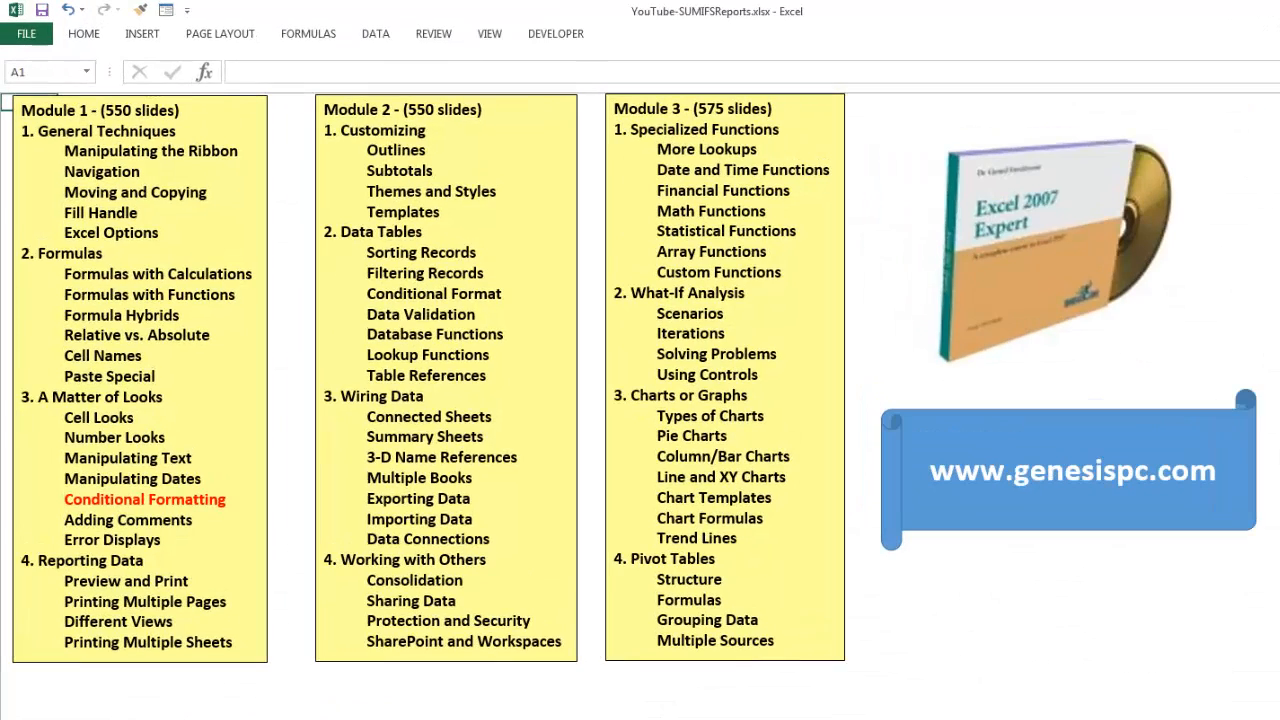